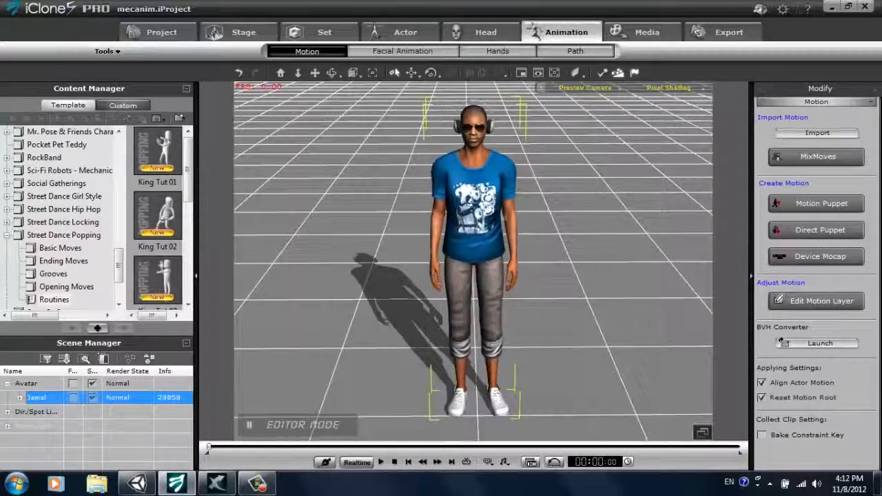
scroll(516, 314, down, 5)
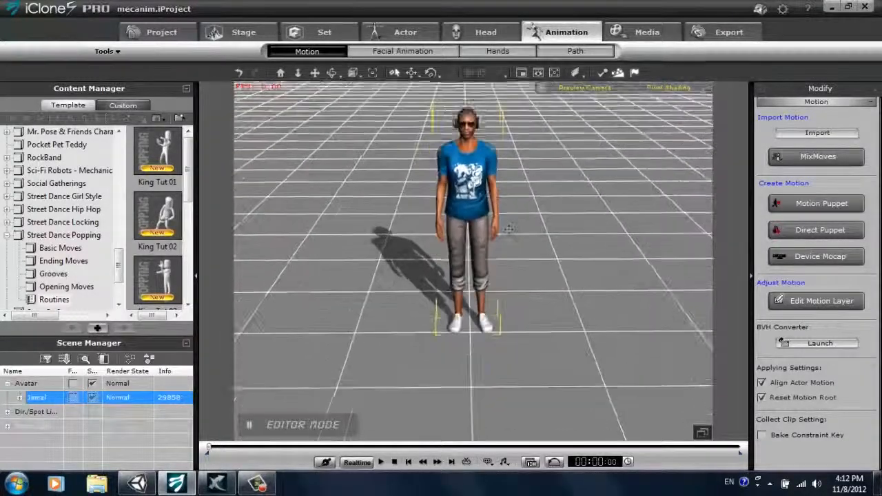
scroll(516, 313, down, 3)
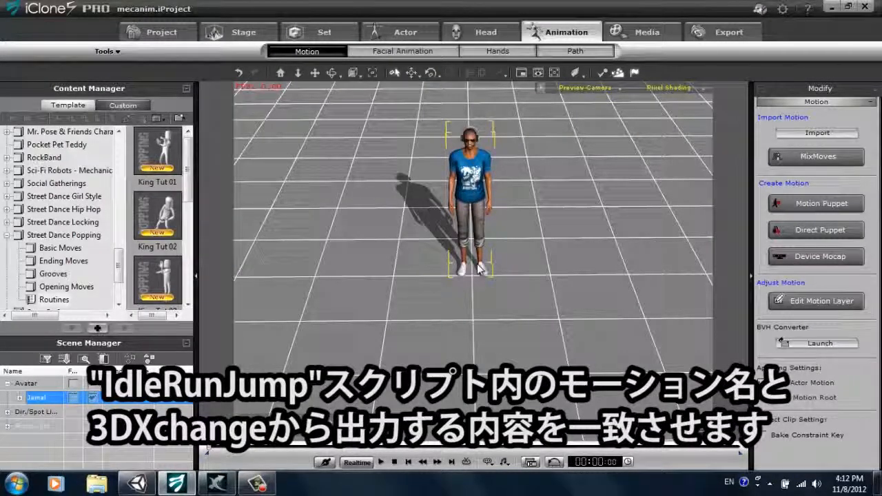
middle_drag(479, 265, 494, 335)
scroll(454, 188, up, 3)
scroll(453, 189, up, 2)
middle_drag(453, 189, 479, 165)
middle_drag(571, 181, 579, 215)
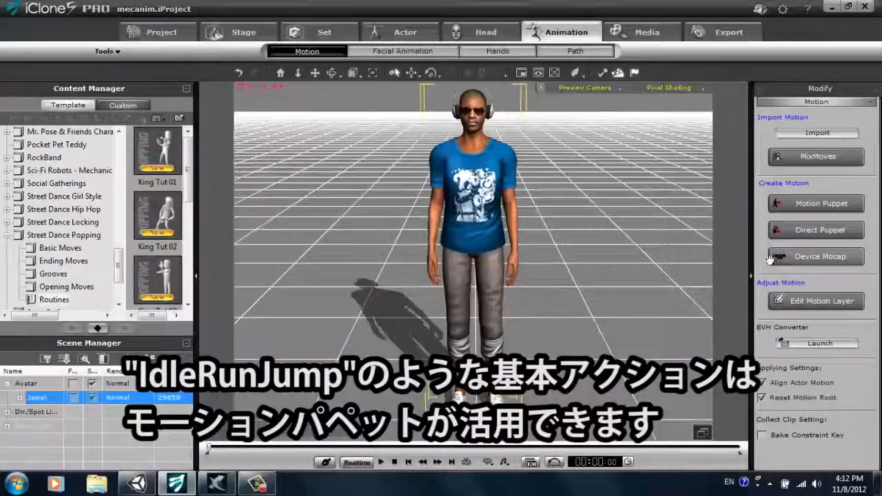
Open Motion Puppet for the avatar, select the 01_Basic Run motion and start previewing it.
click(820, 204)
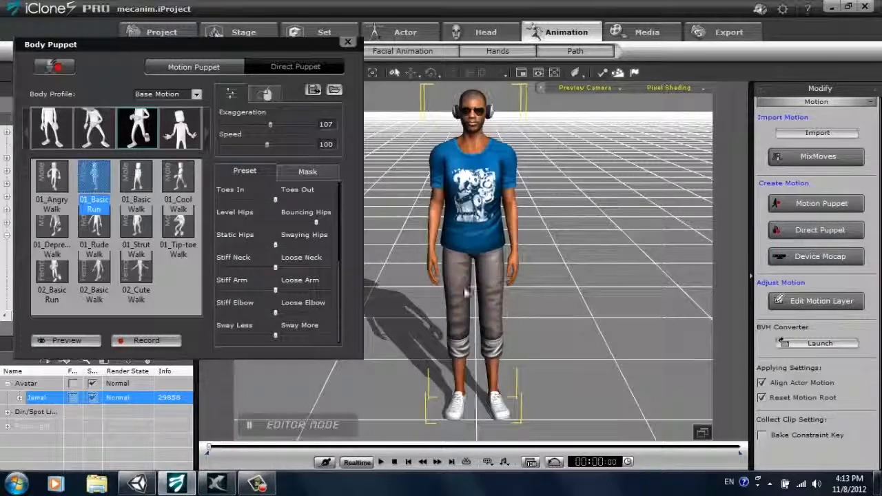
middle_drag(504, 279, 317, 297)
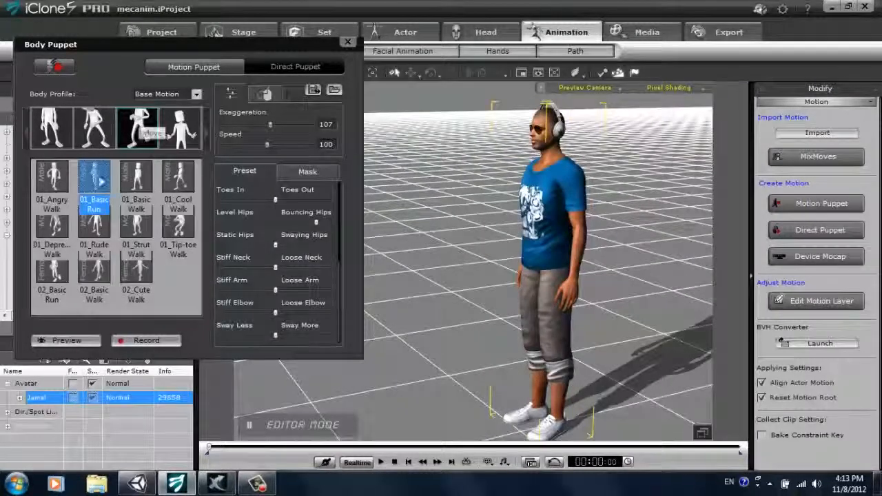
click(53, 178)
click(91, 179)
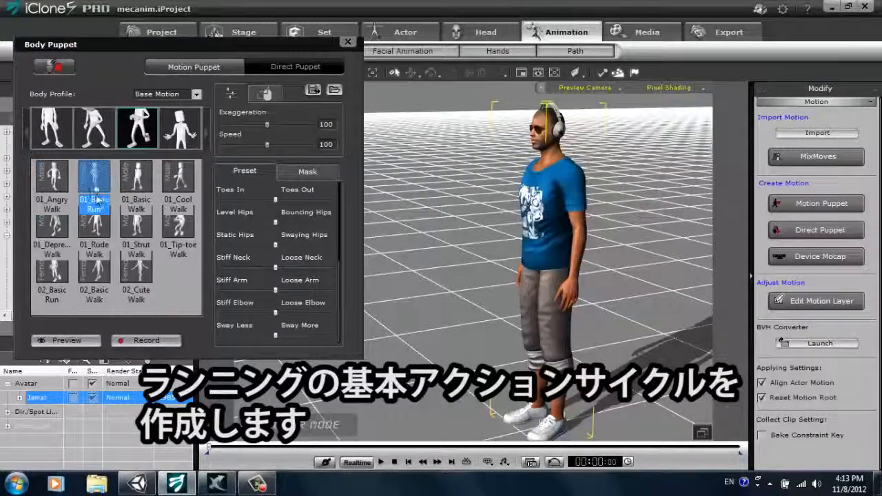
click(80, 343)
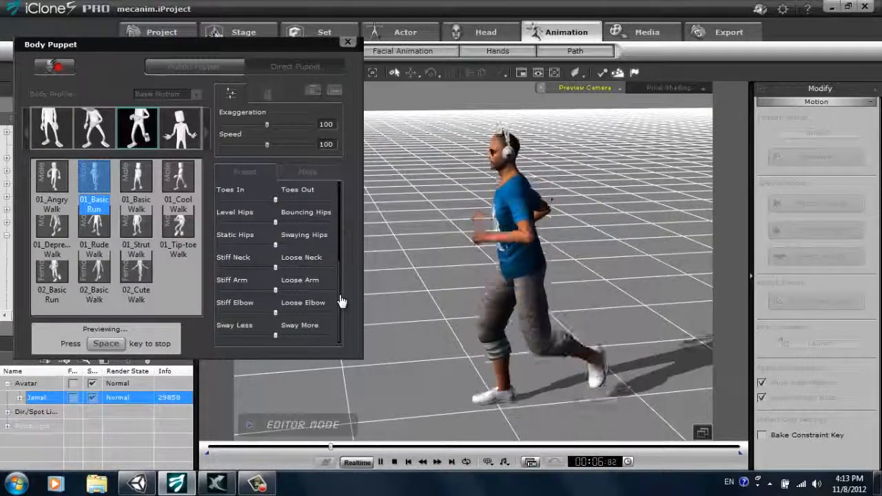
Lengthen the run's stride towards Long Stride and set its speed to 113 while the preview plays.
drag(342, 301, 303, 255)
click(289, 244)
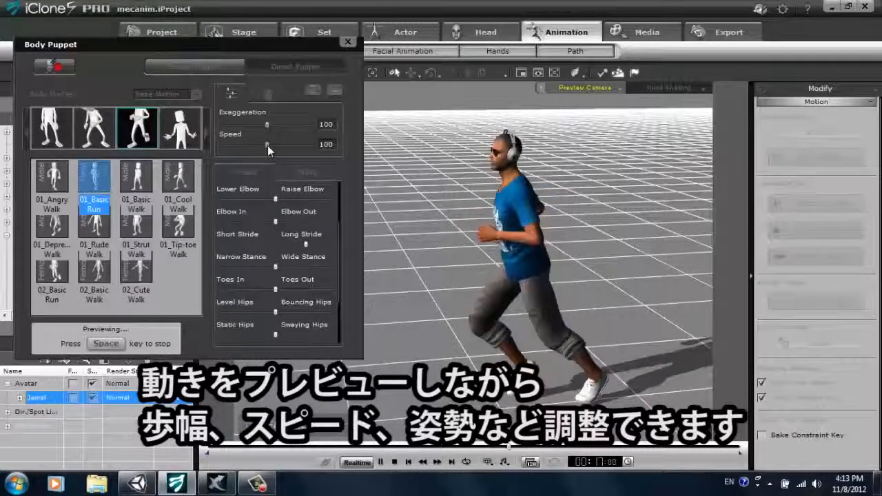
drag(269, 145, 273, 146)
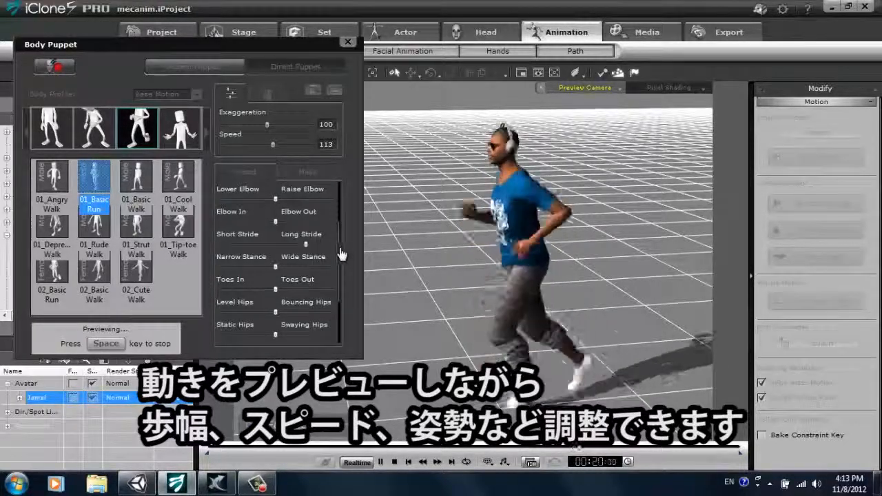
Shift the run's hip movement well towards Bouncing Hips, check the posture settings and stop the preview.
scroll(339, 252, down, 2)
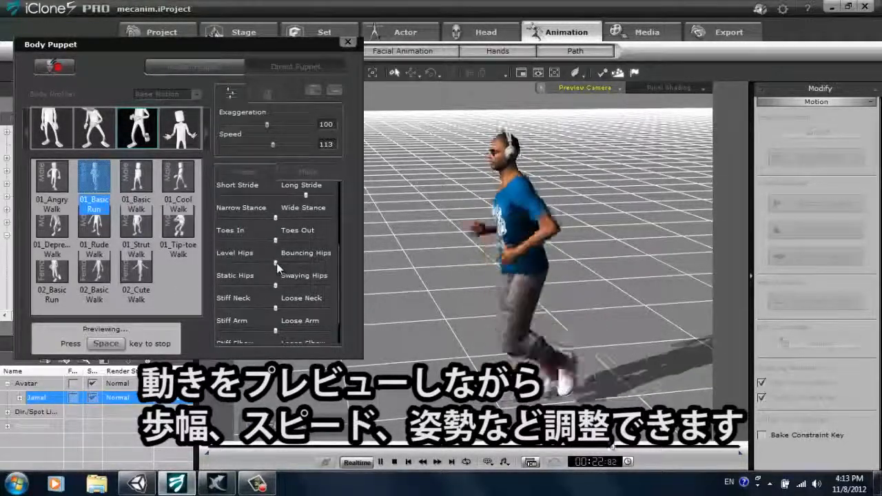
drag(319, 267, 339, 293)
right_drag(575, 311, 481, 301)
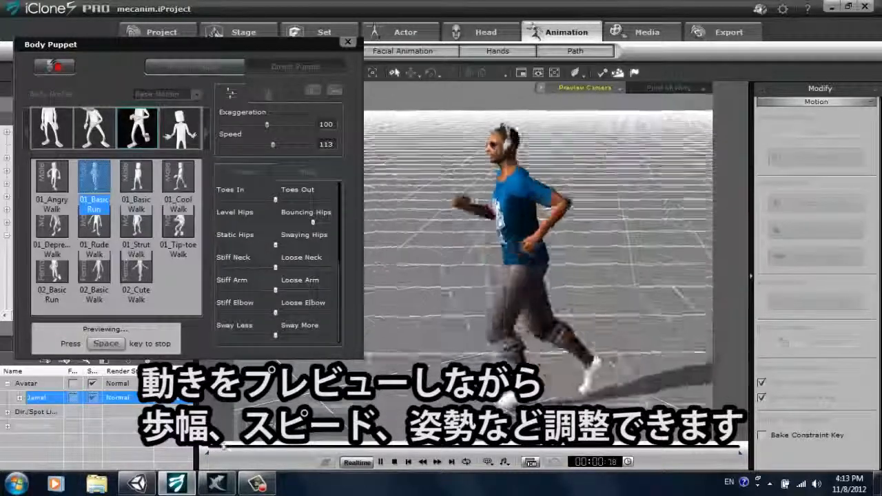
drag(338, 280, 337, 201)
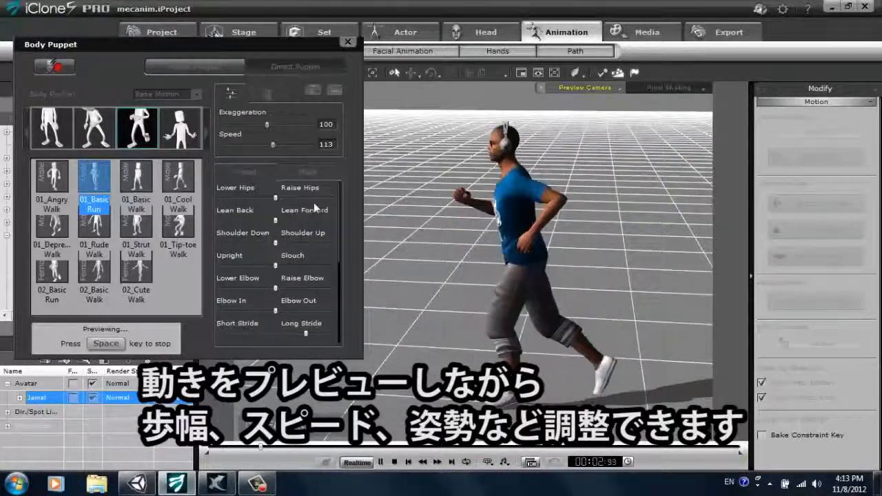
mouse_move(277, 222)
mouse_down()
mouse_move(188, 231)
mouse_move(275, 238)
mouse_up()
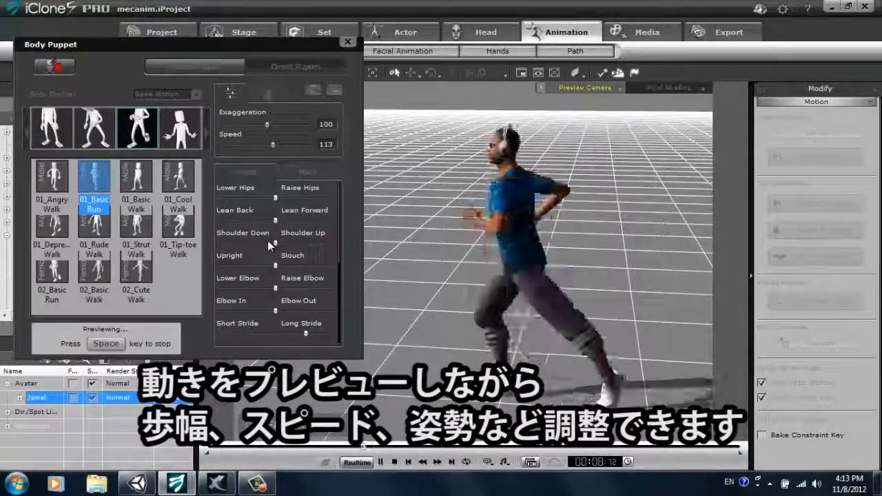
key(space)
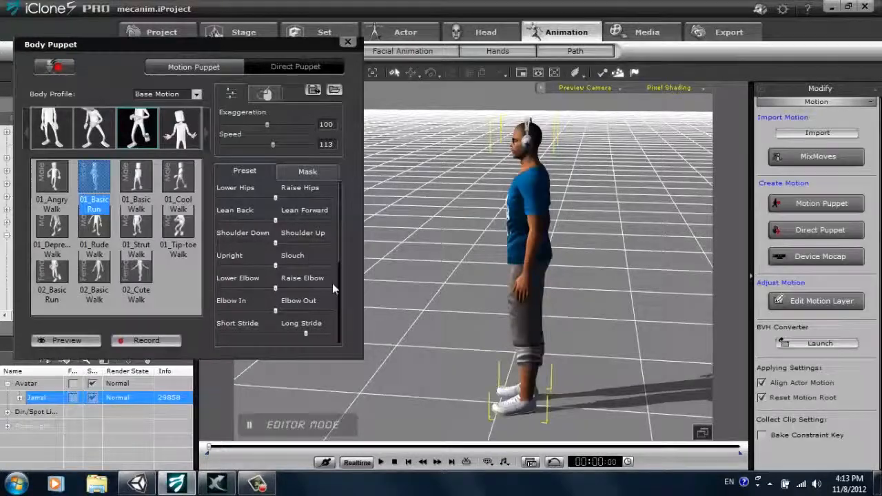
Record a few seconds of the adjusted run onto the avatar and close Body Puppet.
click(164, 340)
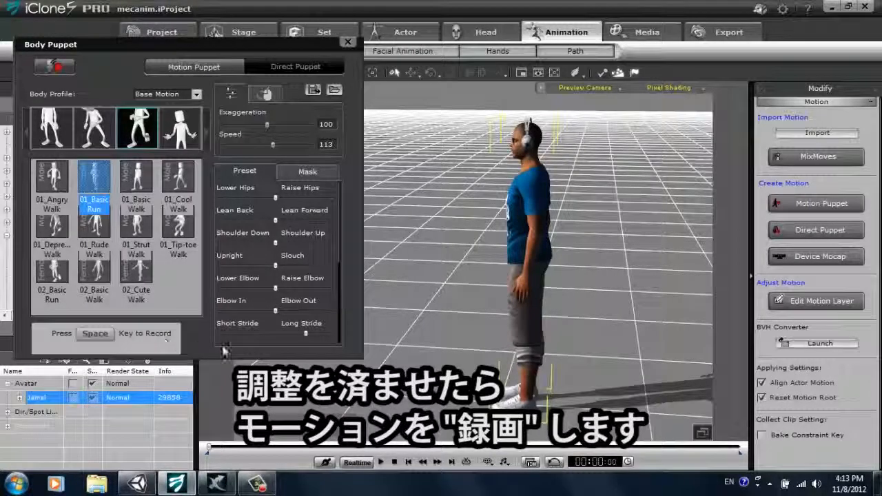
key(space)
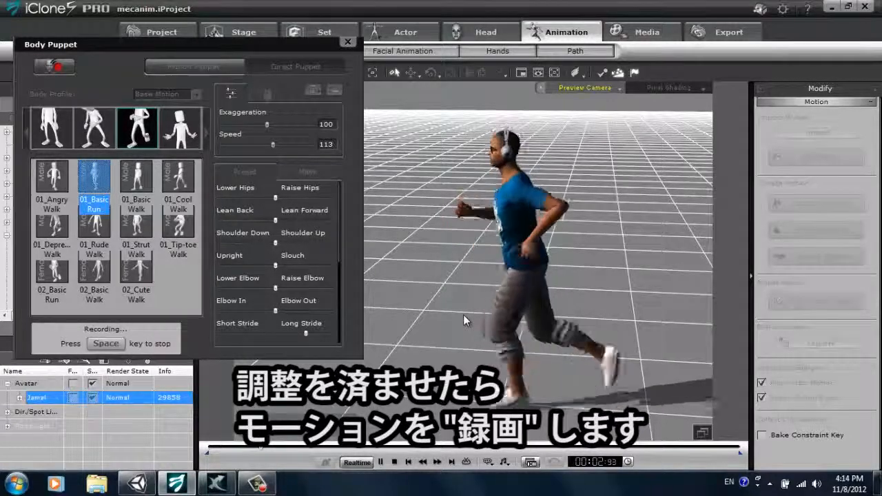
key(space)
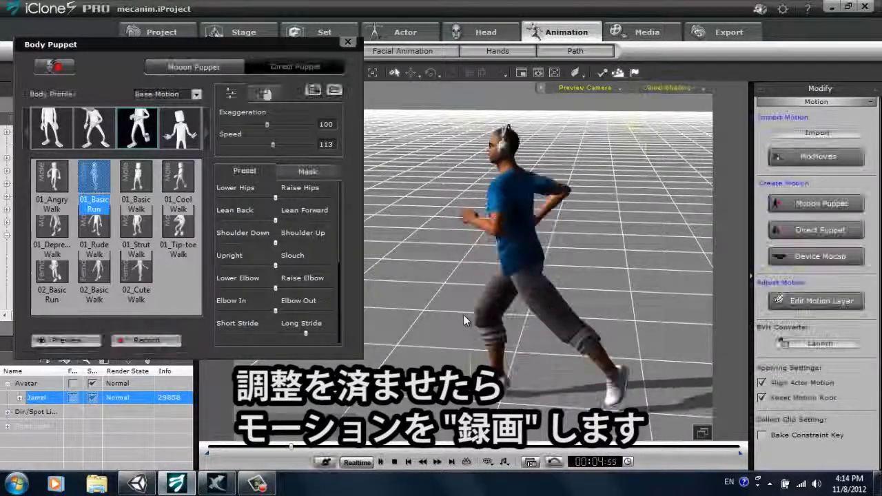
click(348, 42)
Play the recorded run from the first frame, check it from the front, and stop playback.
click(394, 463)
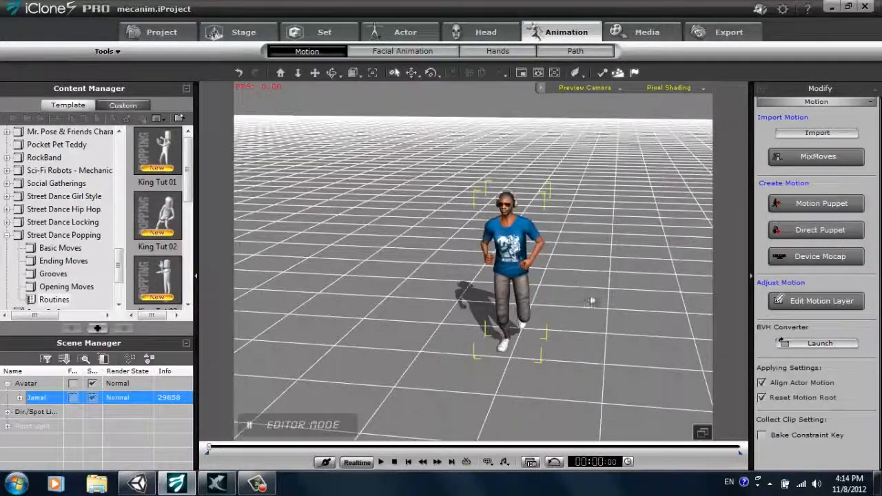
click(380, 462)
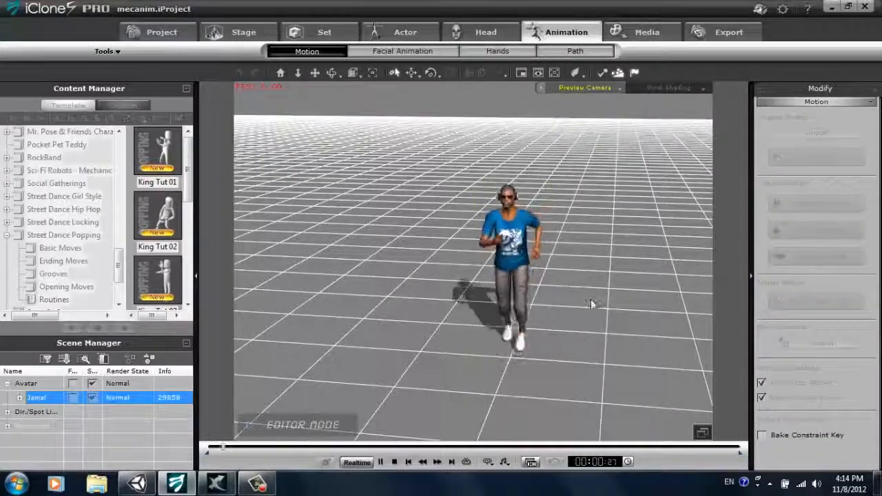
right_drag(599, 305, 634, 302)
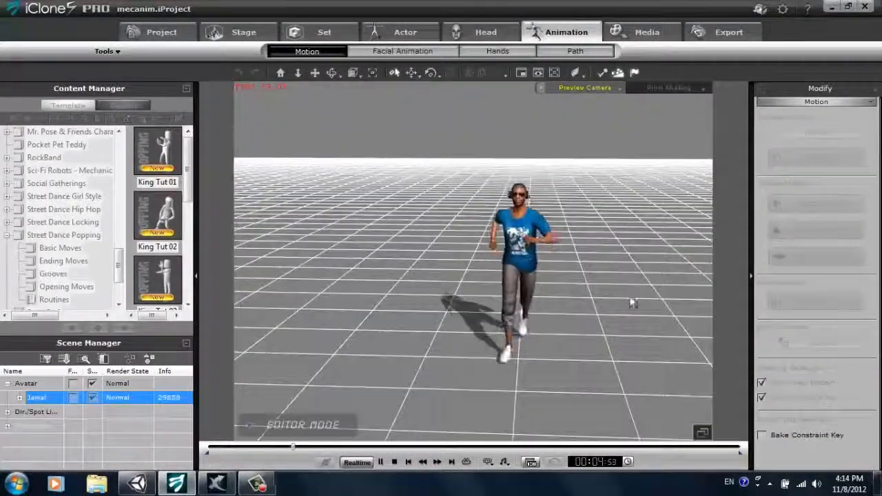
click(395, 463)
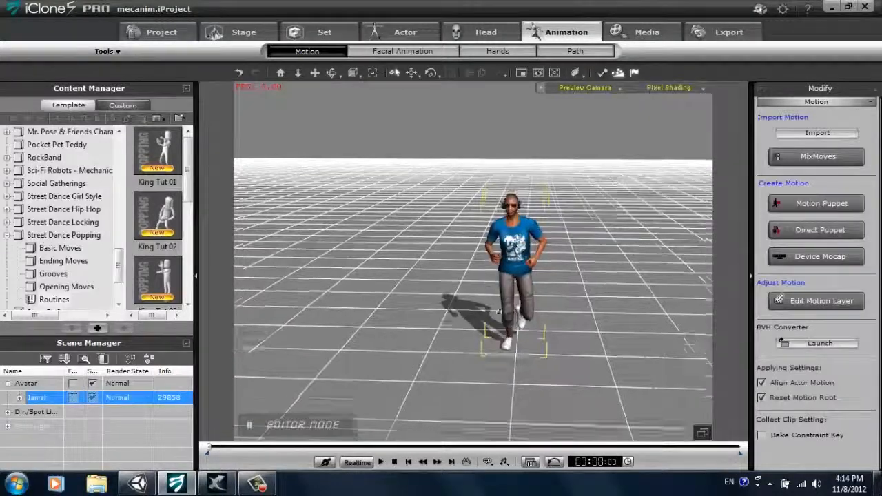
Create a five-point U-shaped motion path on the ground, starting at the avatar's feet and curving round to its left side.
right_drag(533, 203, 540, 343)
middle_drag(552, 340, 552, 233)
right_drag(552, 234, 546, 284)
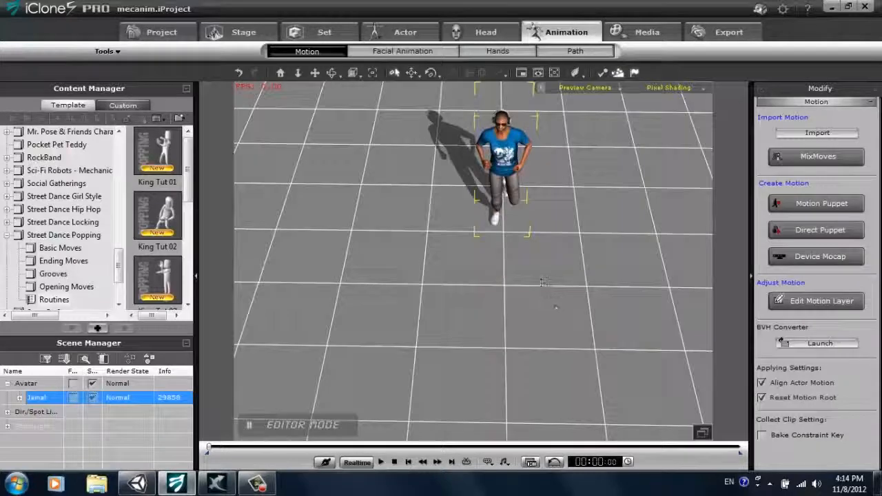
middle_drag(558, 310, 523, 274)
right_drag(524, 274, 522, 295)
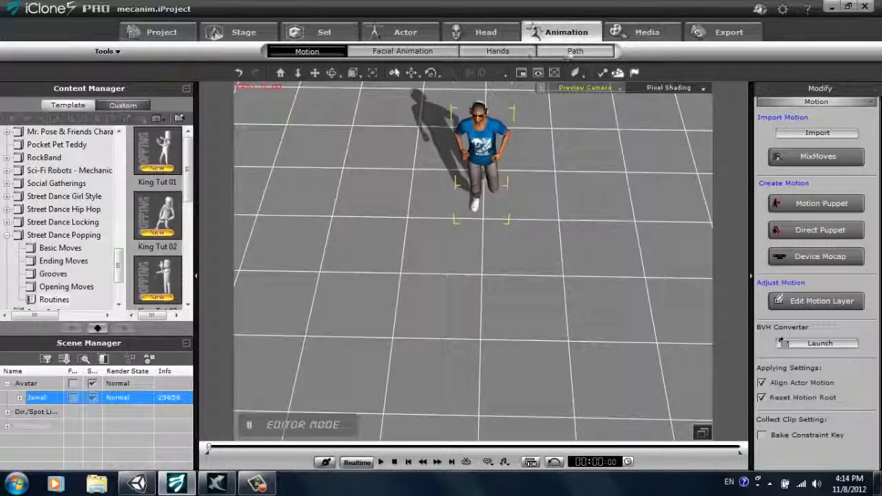
click(572, 52)
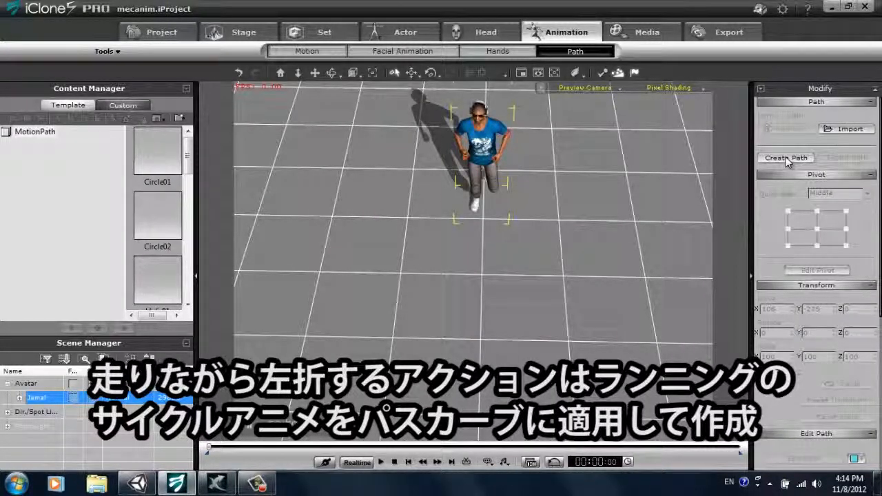
click(786, 157)
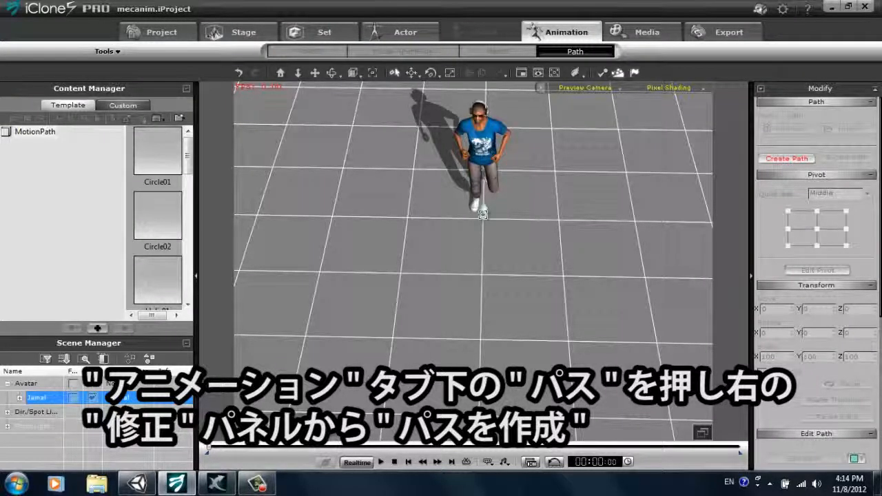
click(483, 215)
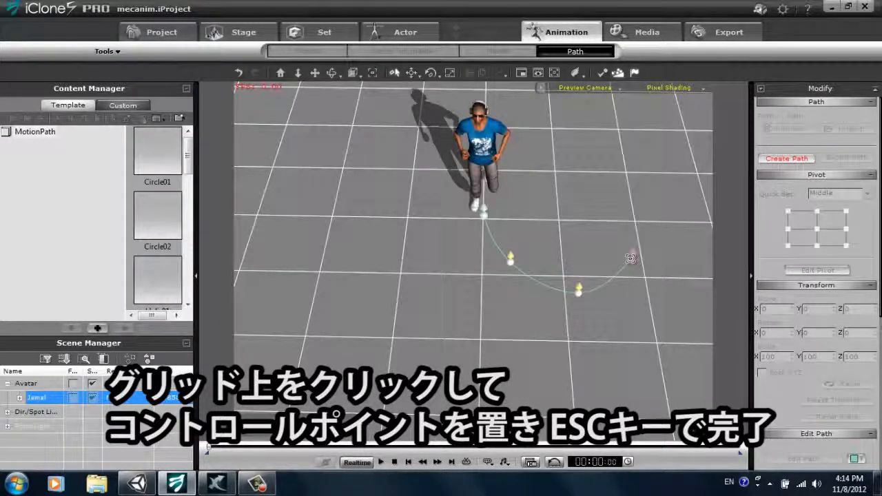
click(630, 259)
key(Escape)
Edit the path by moving its fourth control point slightly outward and its end point slightly inward to even out the curve.
right_drag(588, 217, 624, 310)
right_drag(579, 281, 582, 310)
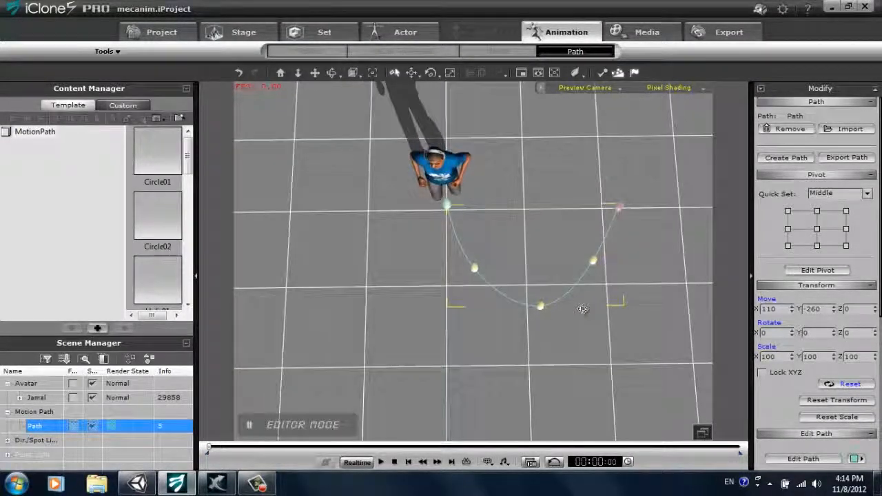
click(805, 458)
click(594, 260)
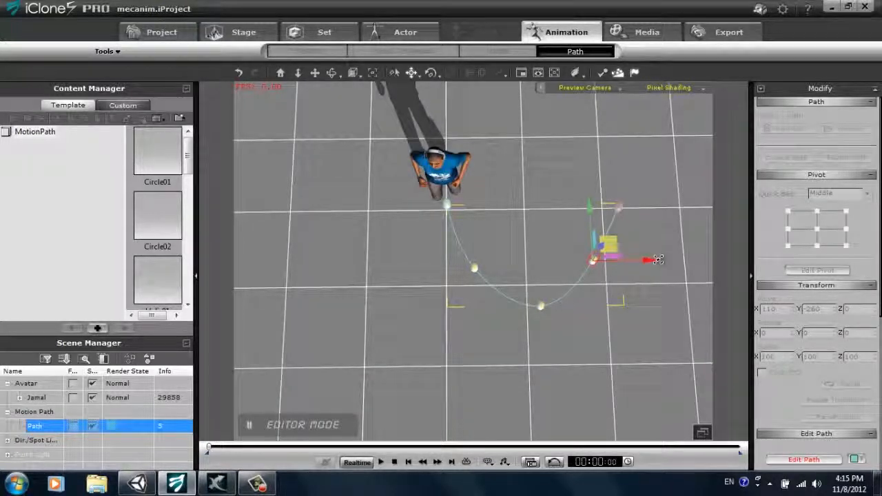
drag(659, 260, 663, 261)
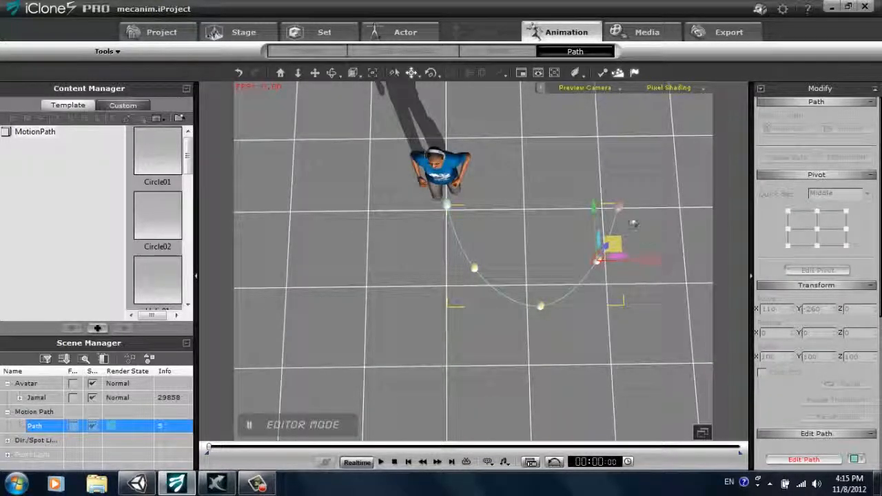
click(618, 207)
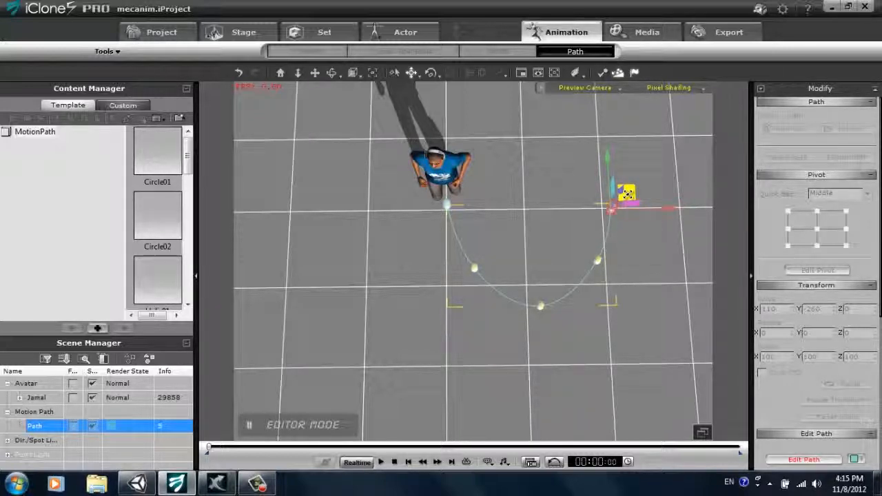
right_click(537, 257)
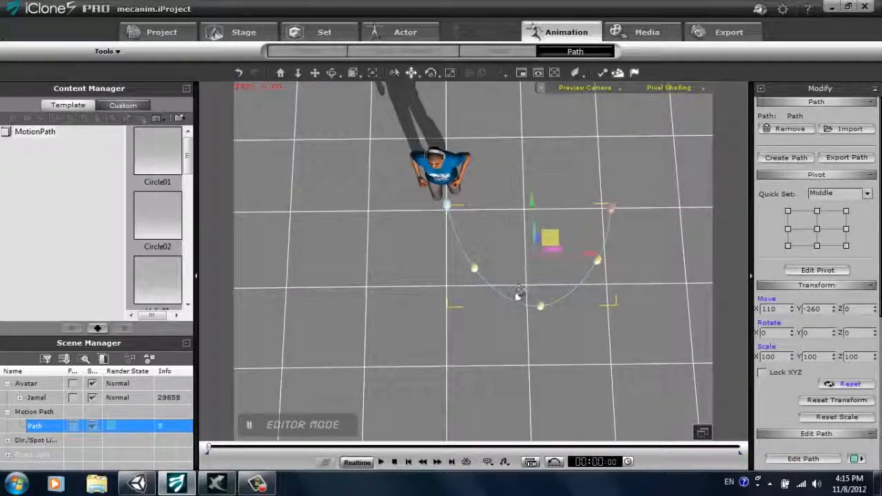
Attach the avatar to the curved motion path by picking the path for it in the Actor avatar settings.
middle_drag(518, 308, 500, 146)
middle_drag(545, 289, 500, 176)
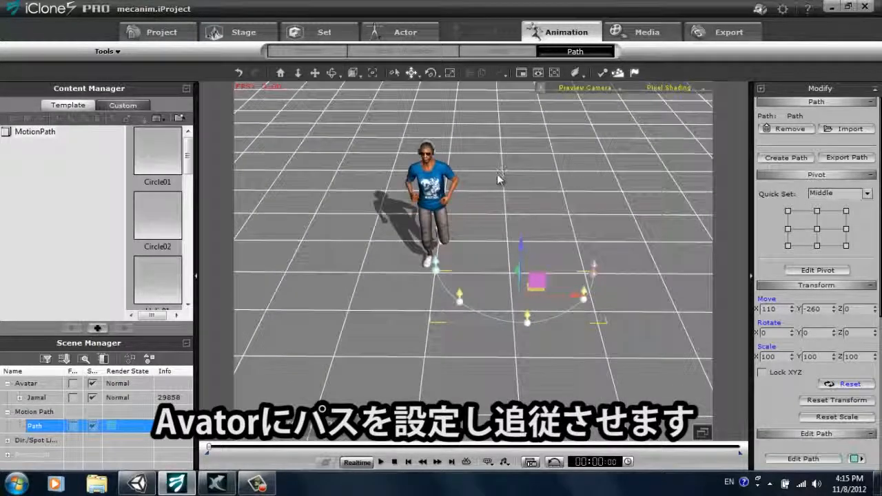
click(433, 195)
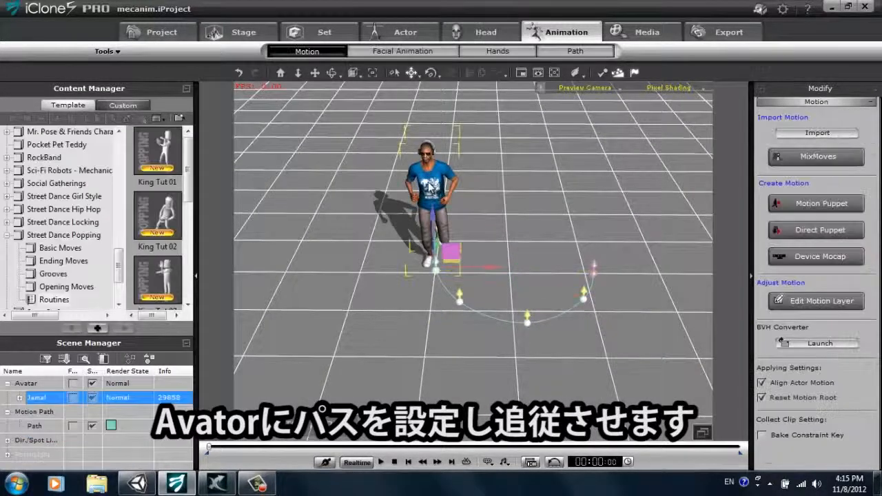
click(413, 31)
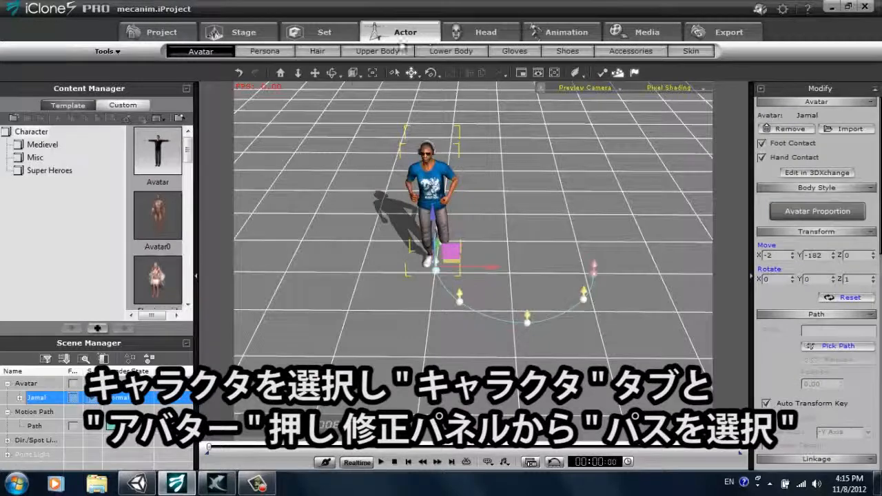
click(843, 348)
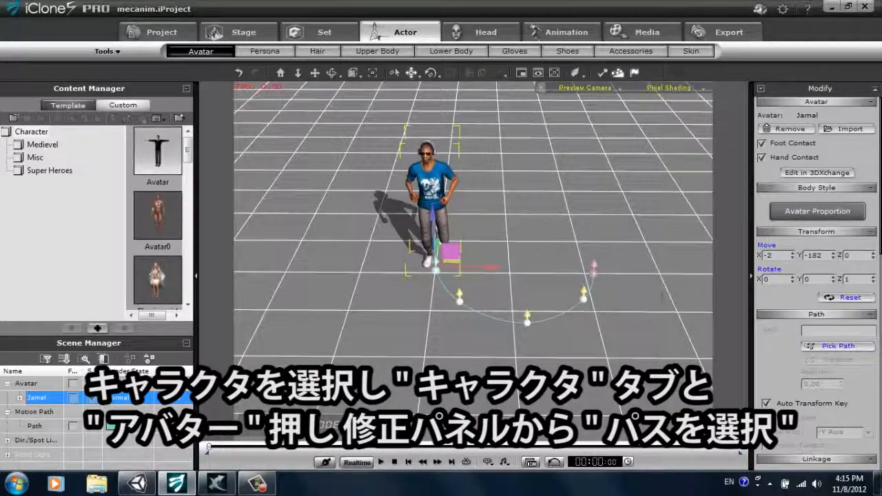
click(437, 271)
mouse_move(619, 215)
middle_down()
mouse_move(482, 219)
mouse_move(615, 215)
middle_up()
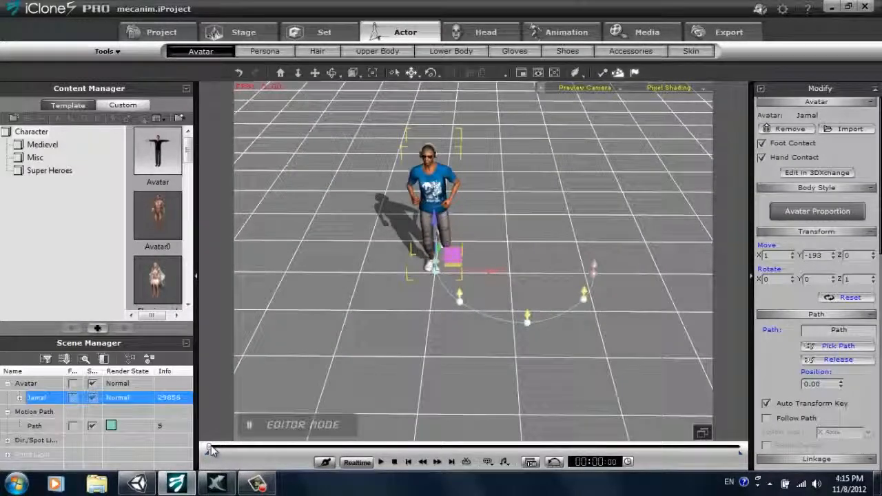
Set the avatar's path position to 100 at time 00:04:67.
drag(209, 445, 292, 451)
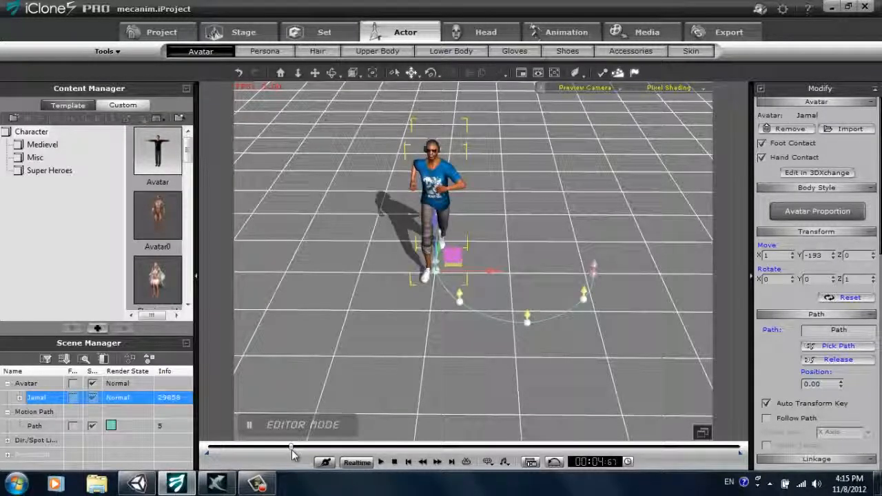
double_click(816, 384)
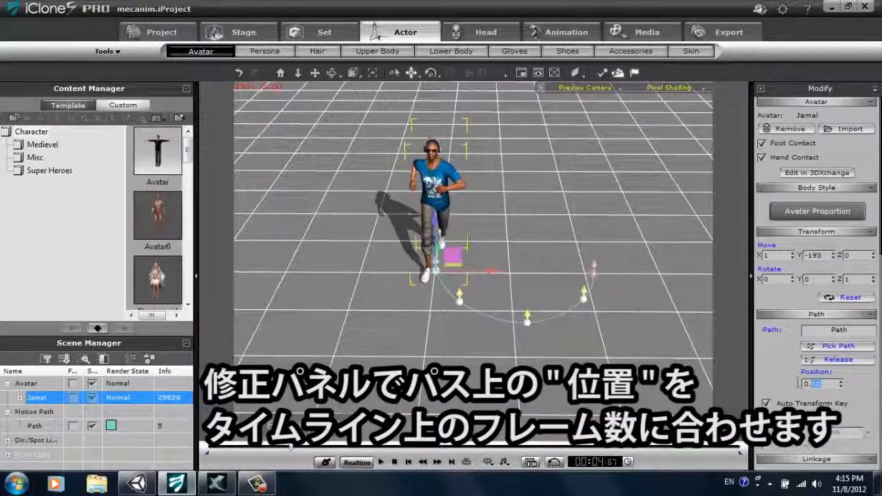
text(100)
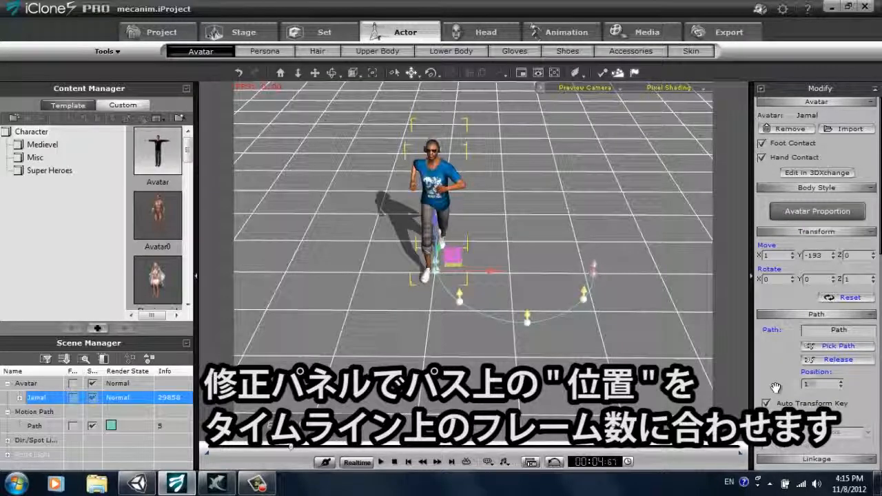
key(Return)
Play the run along the path, view it from the side, and stop playback.
click(381, 462)
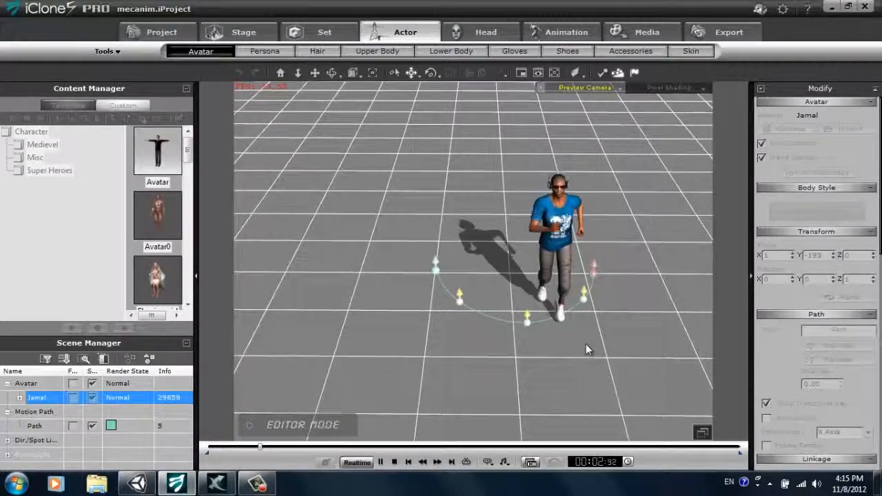
middle_drag(574, 307, 573, 289)
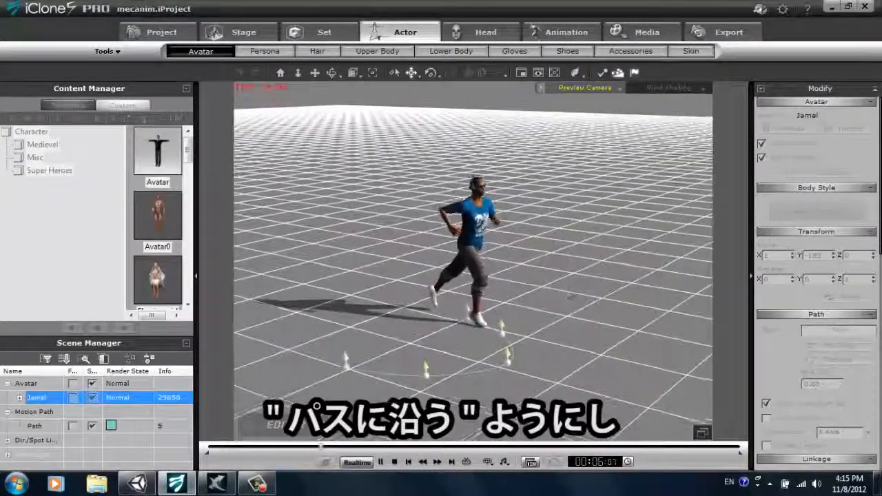
click(395, 462)
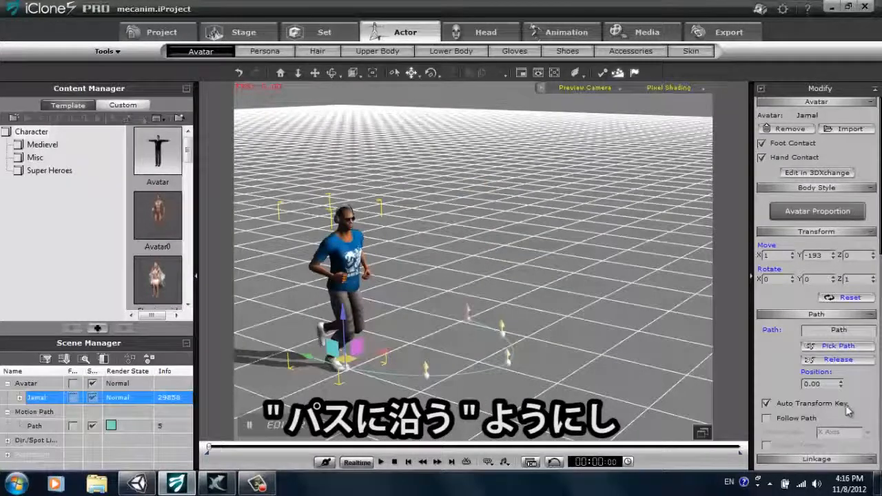
Make the avatar follow the path direction along the -Y axis and play the run once to check its orientation.
click(768, 420)
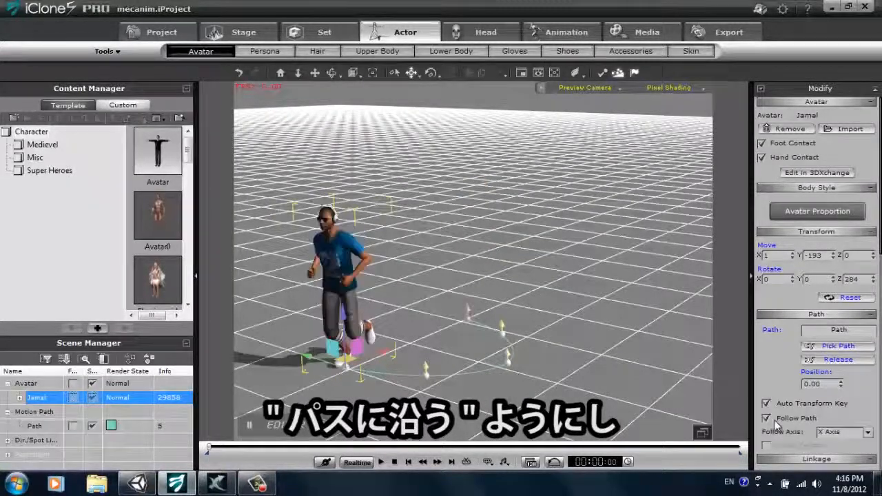
click(870, 432)
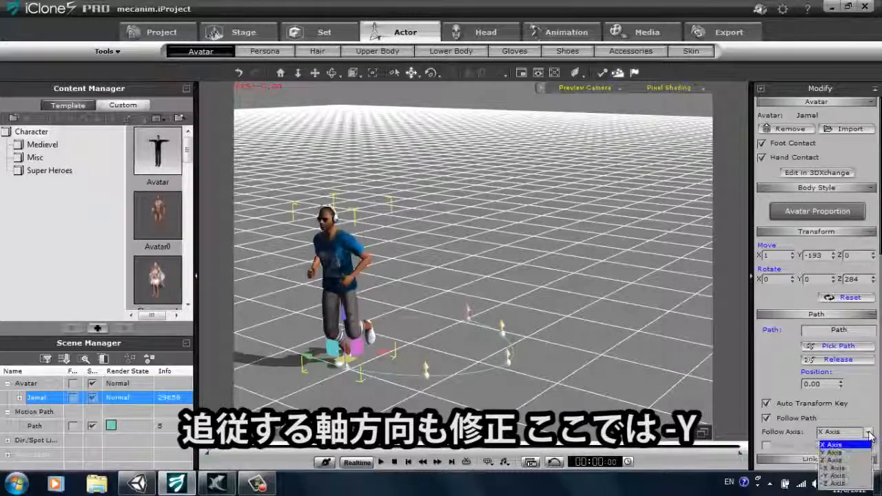
click(839, 476)
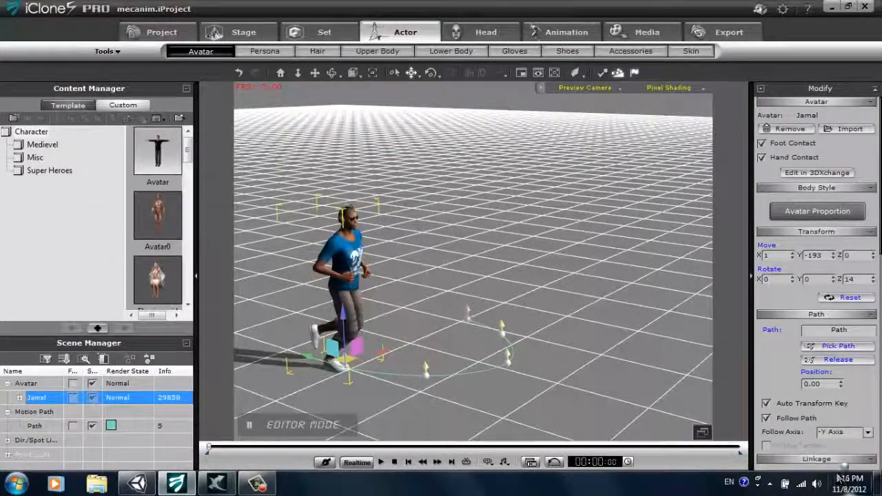
click(383, 463)
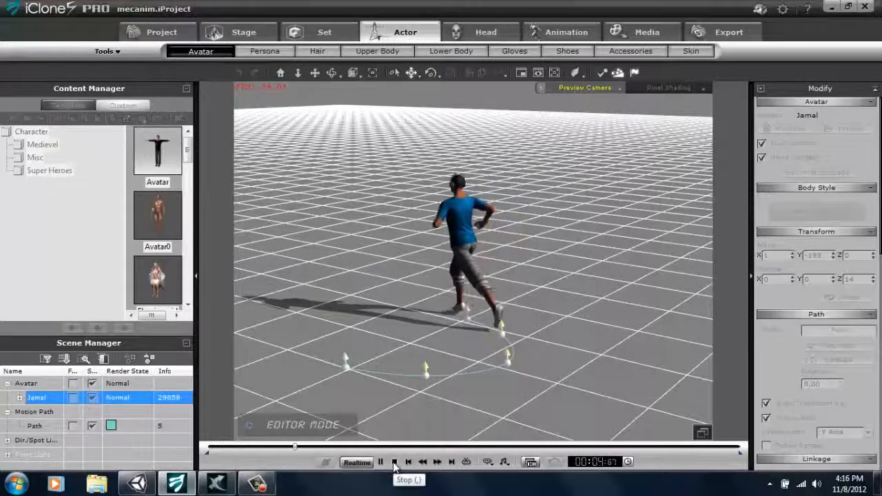
click(395, 463)
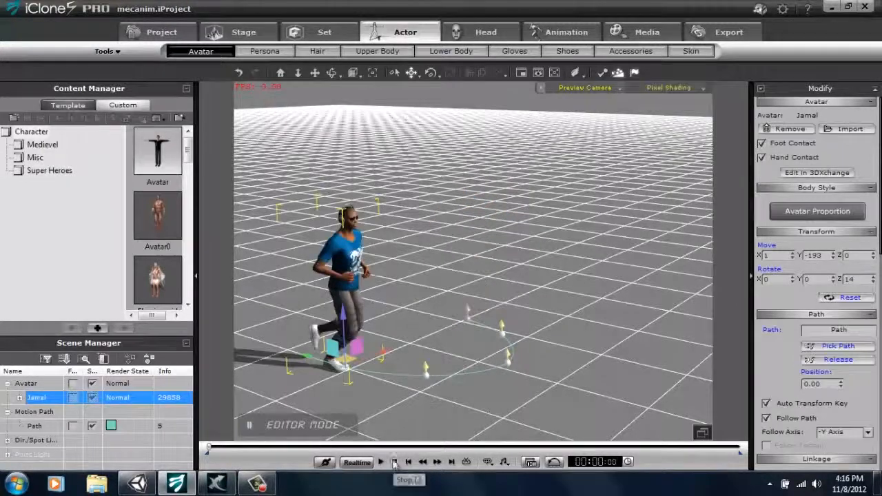
Open the avatar's timeline, enlarge the view around its motion clip, and examine the constraint tracks up to the final path key.
key(F3)
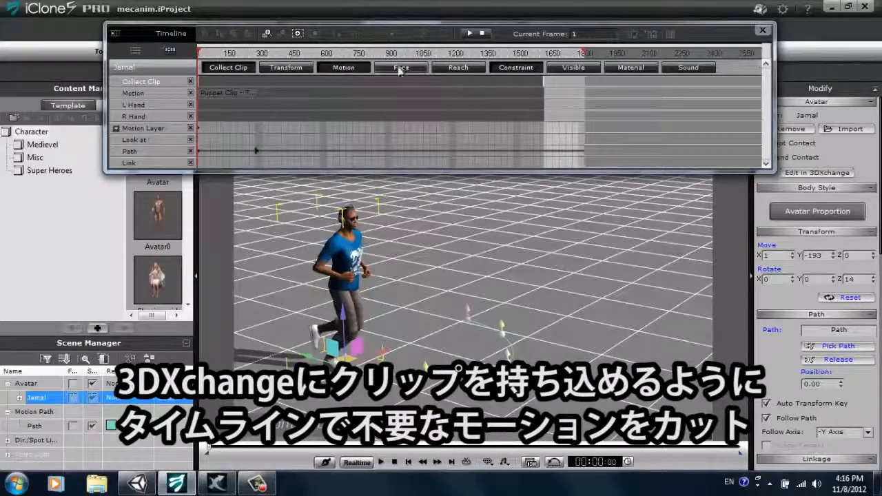
click(360, 104)
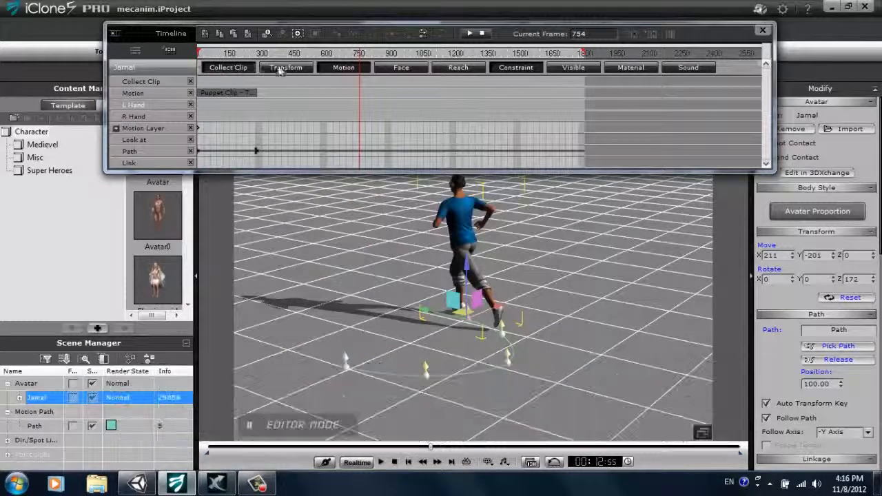
click(521, 69)
click(232, 54)
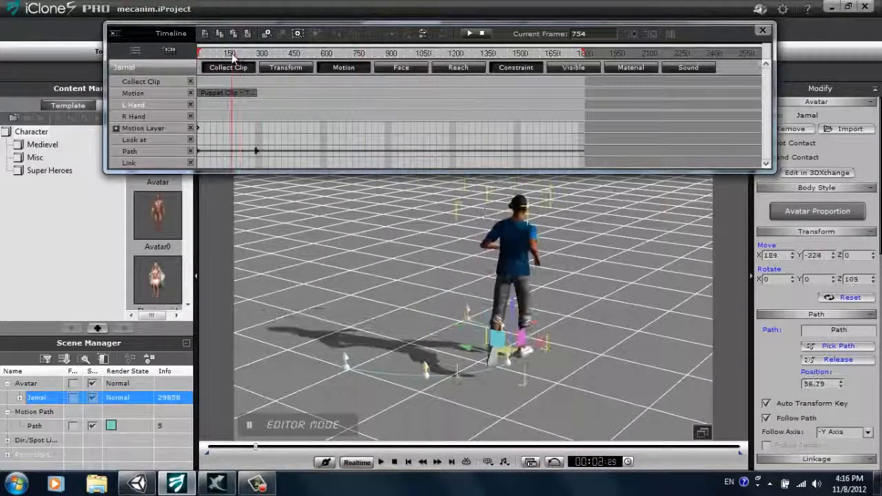
key(ctrl+plus)
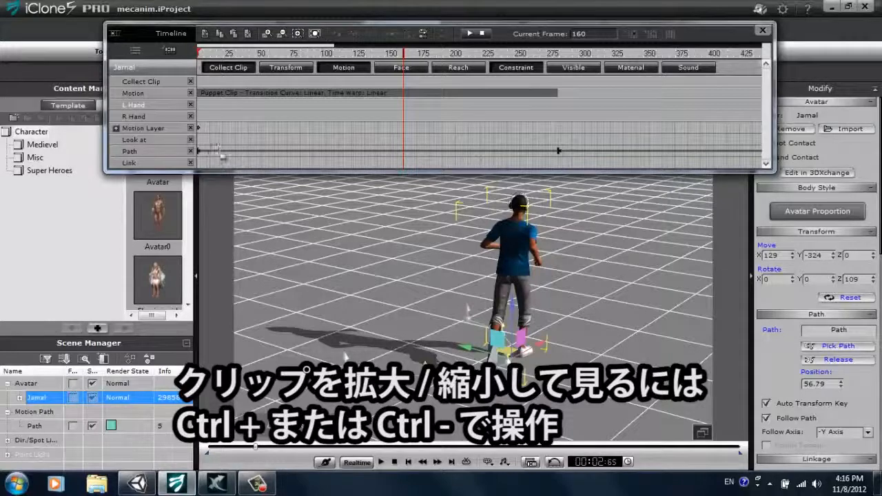
click(514, 67)
click(516, 67)
mouse_move(558, 153)
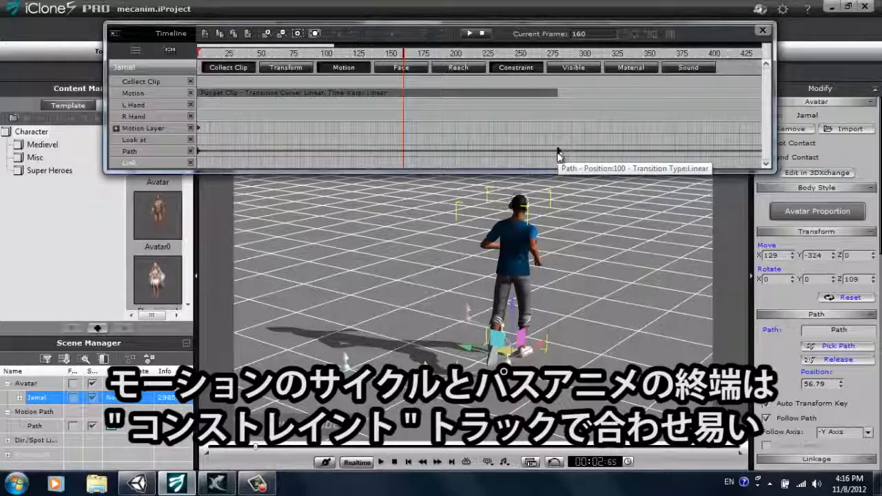
Break the puppet motion clip at frame 116 and delete the part after the break.
drag(267, 55, 348, 75)
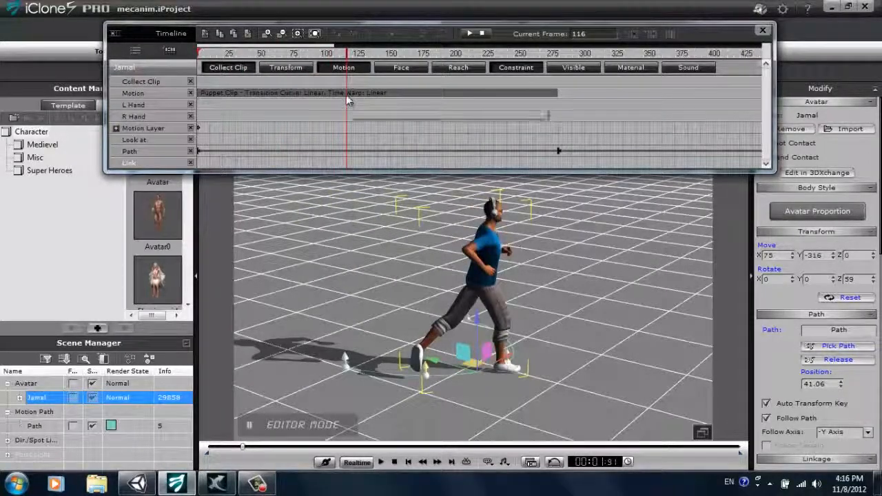
right_click(347, 93)
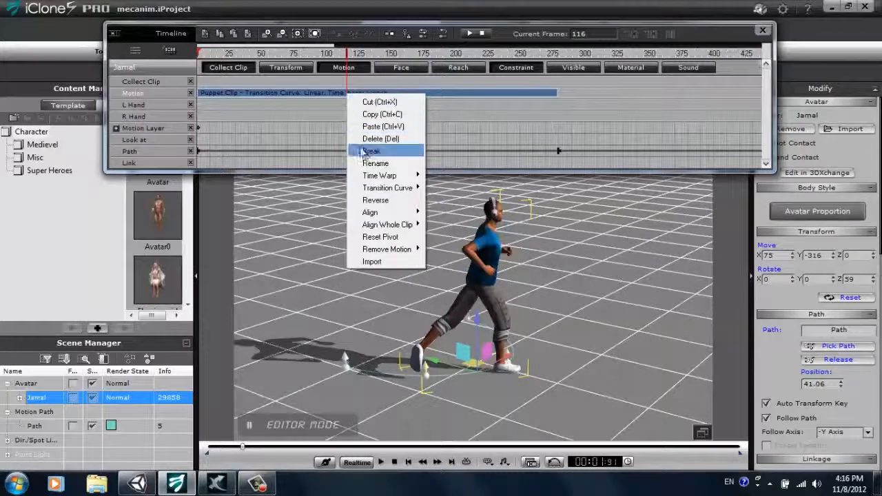
click(369, 151)
click(397, 86)
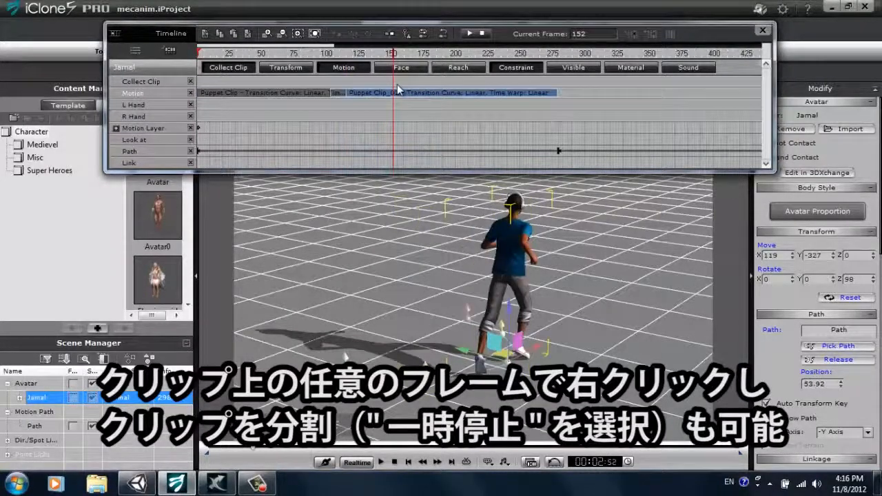
key(Delete)
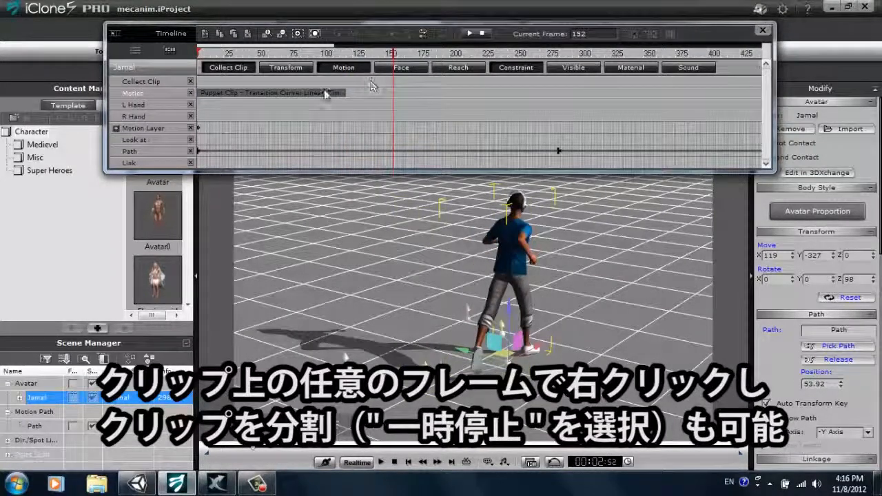
Play the trimmed motion clip against the path animation and pause before the final path key.
click(310, 94)
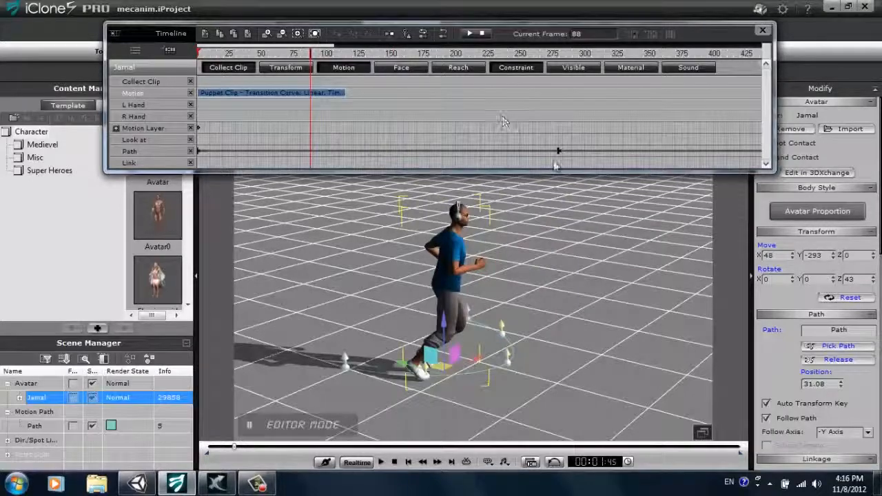
click(271, 53)
key(space)
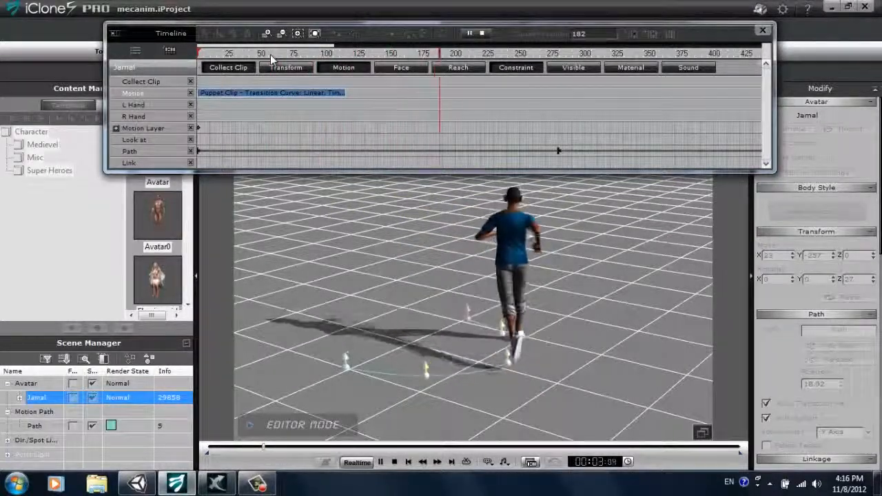
key(space)
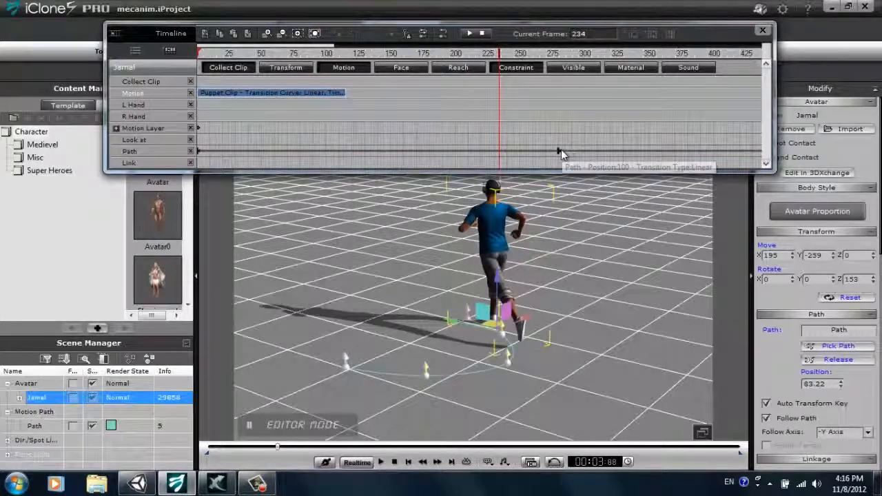
Move the final path key back to the end of the trimmed motion clip and check their alignment up close.
drag(557, 151, 345, 162)
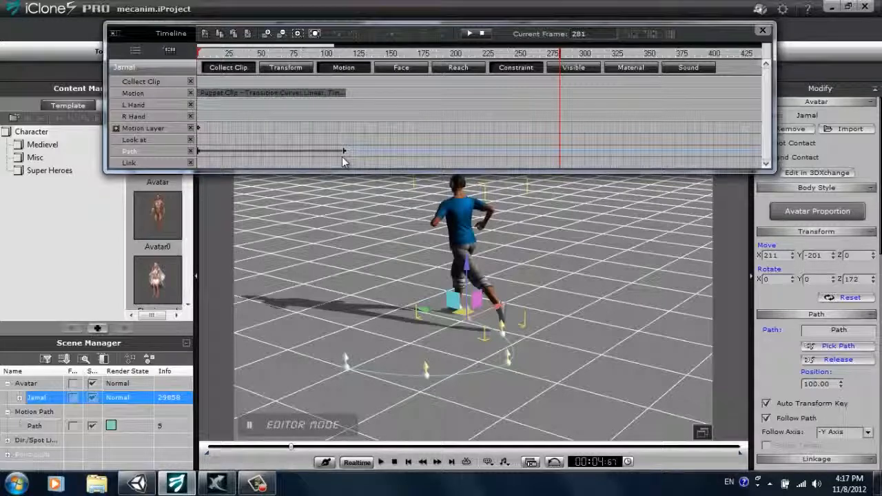
click(343, 157)
scroll(350, 52, down, 3)
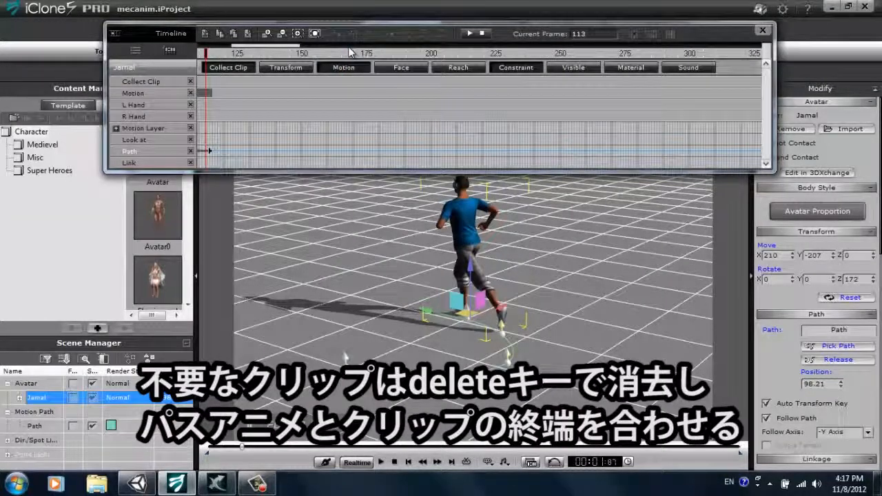
scroll(350, 52, up, 5)
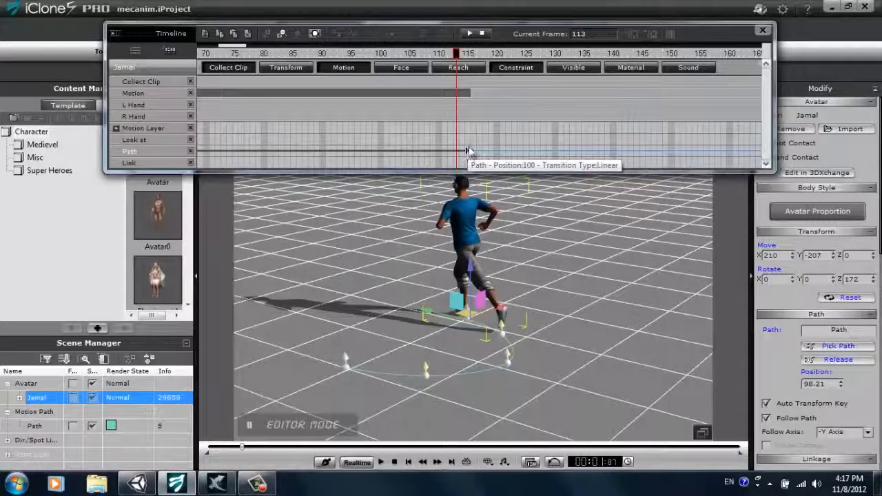
click(424, 52)
scroll(424, 51, down, 3)
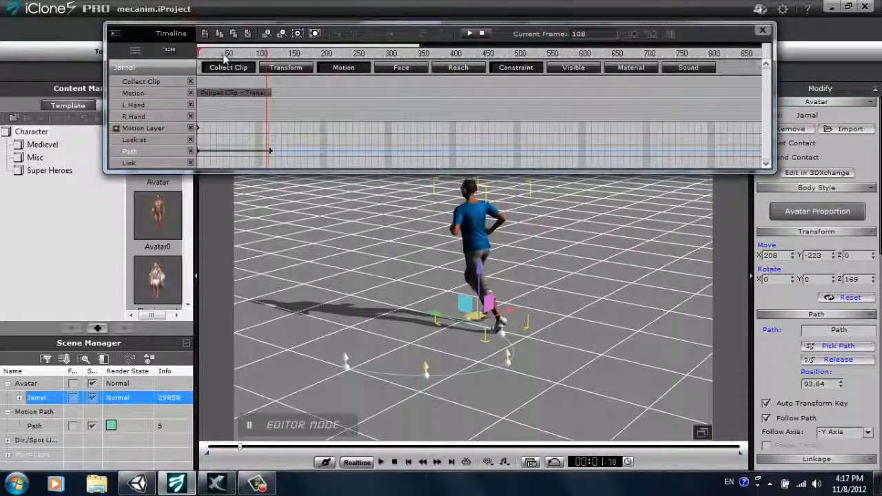
Play the shortened turning run, return to frame 1, and close the timeline.
key(space)
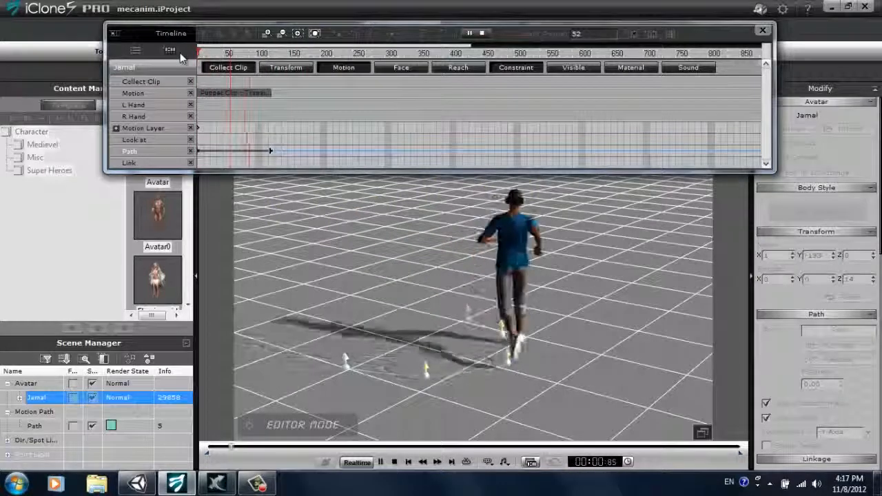
click(394, 462)
drag(228, 55, 199, 62)
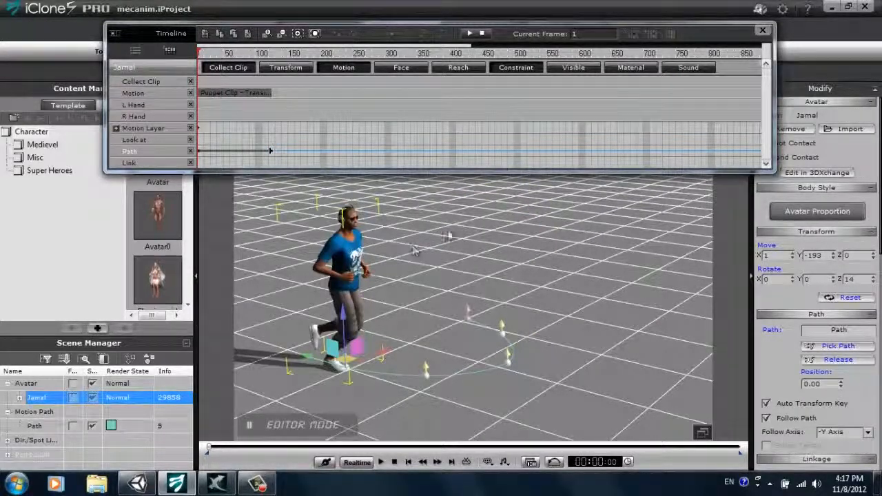
click(763, 31)
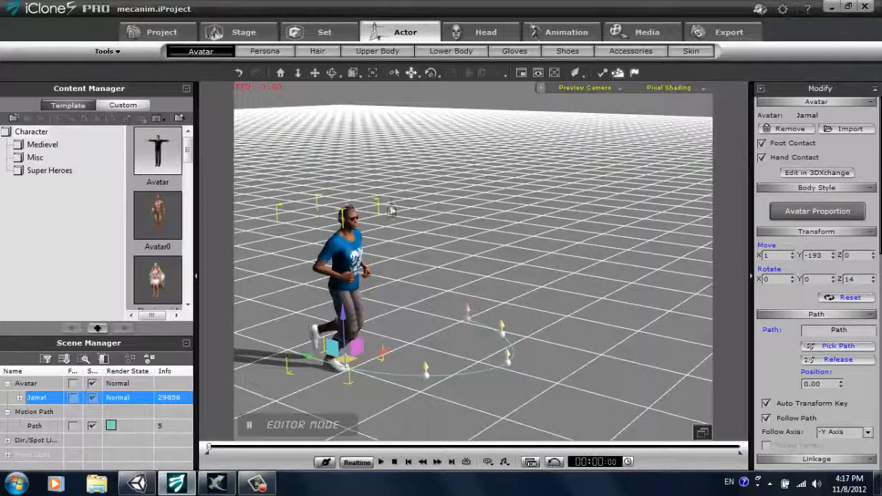
Send the avatar to 3DXchange for editing and delete all of its built-in motions from the Motion Library.
click(814, 173)
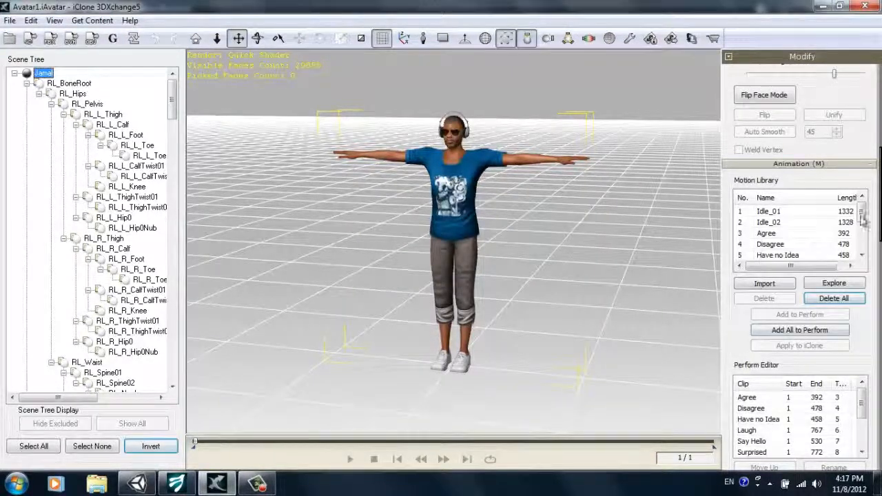
mouse_move(864, 213)
mouse_down()
mouse_move(863, 242)
mouse_move(862, 215)
mouse_up()
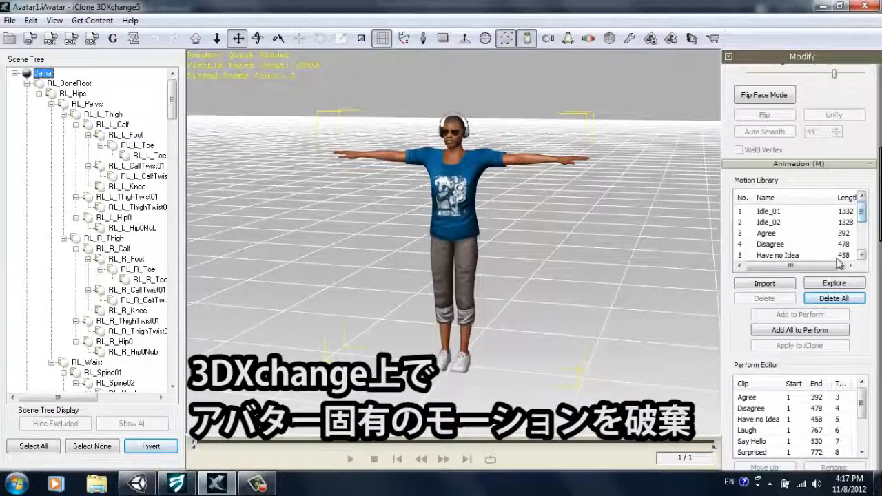
click(842, 301)
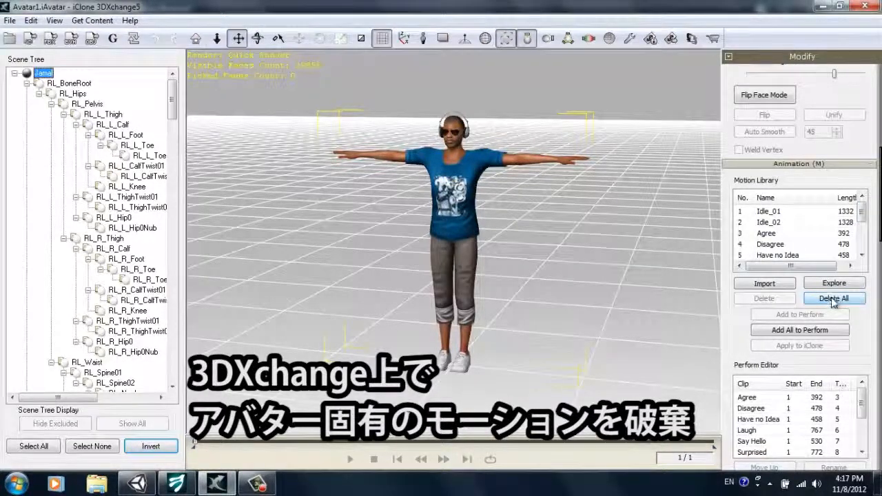
Switch back to iClone and open the avatar's timeline with the Collect Clip track shown.
click(188, 485)
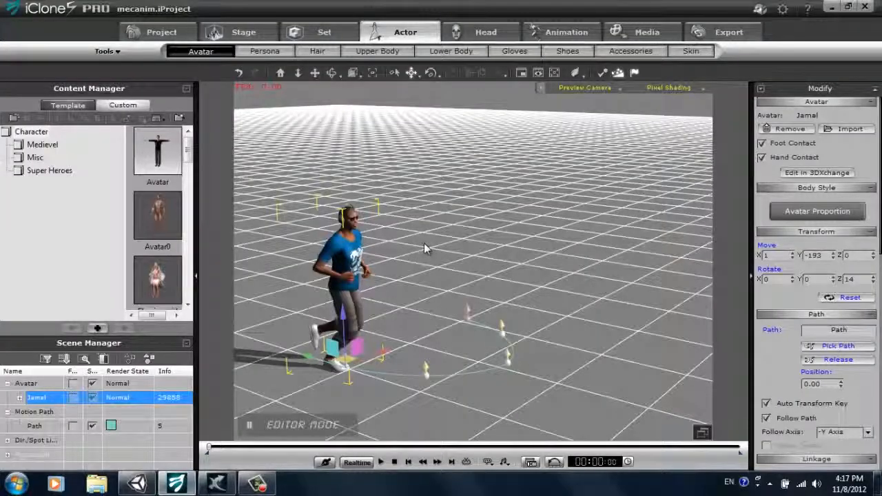
key(F3)
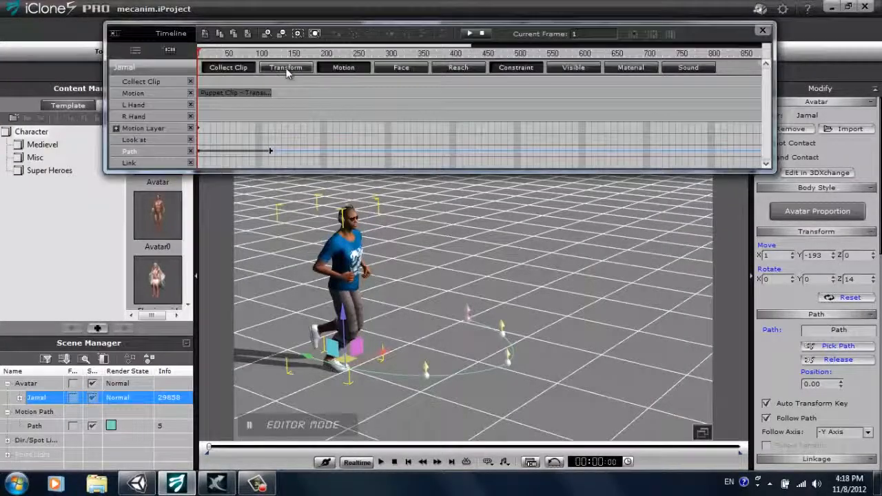
click(238, 69)
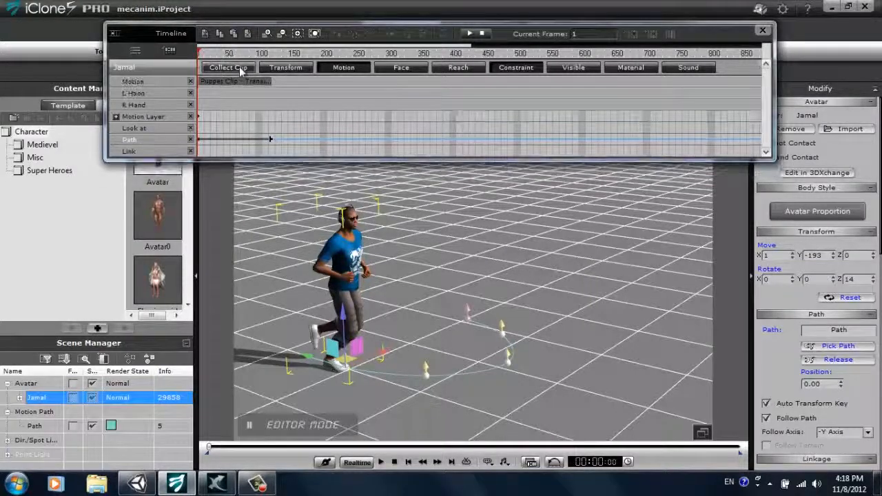
click(238, 69)
Mark frames 1 to 115 on the Collect Clip track and add the collected motion to 3DXchange.
click(226, 53)
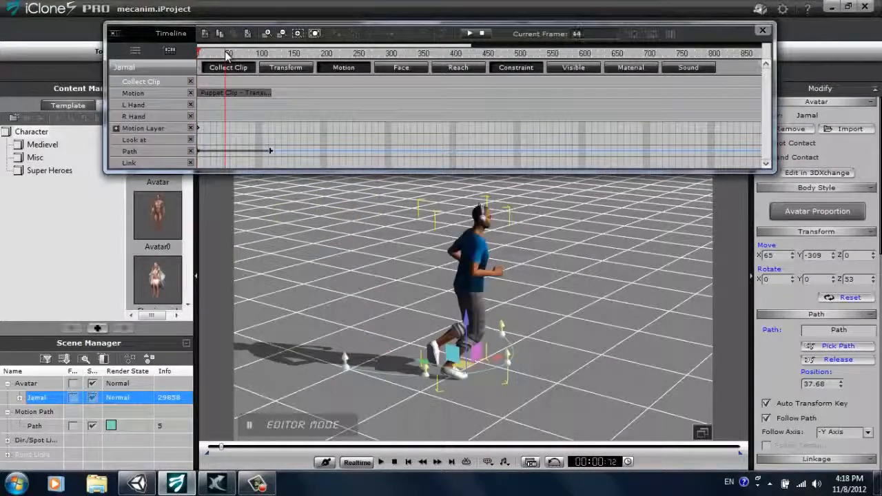
scroll(226, 53, up, 3)
scroll(227, 53, down, 3)
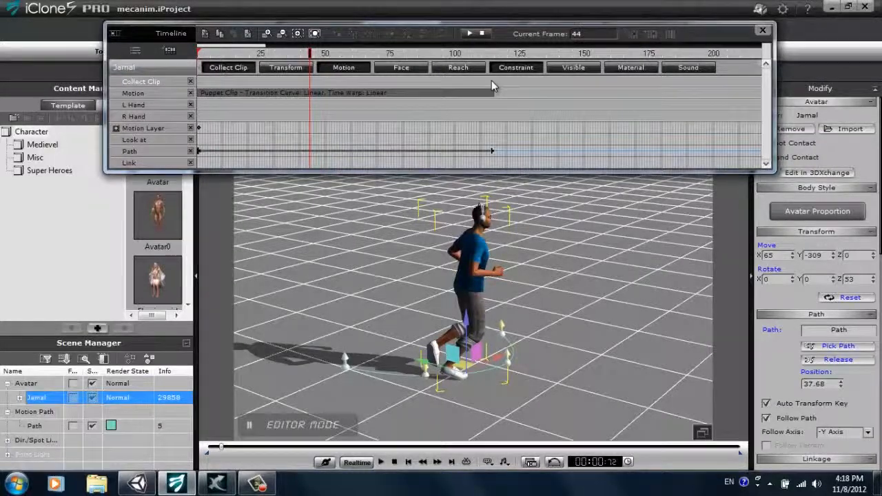
drag(493, 81, 144, 77)
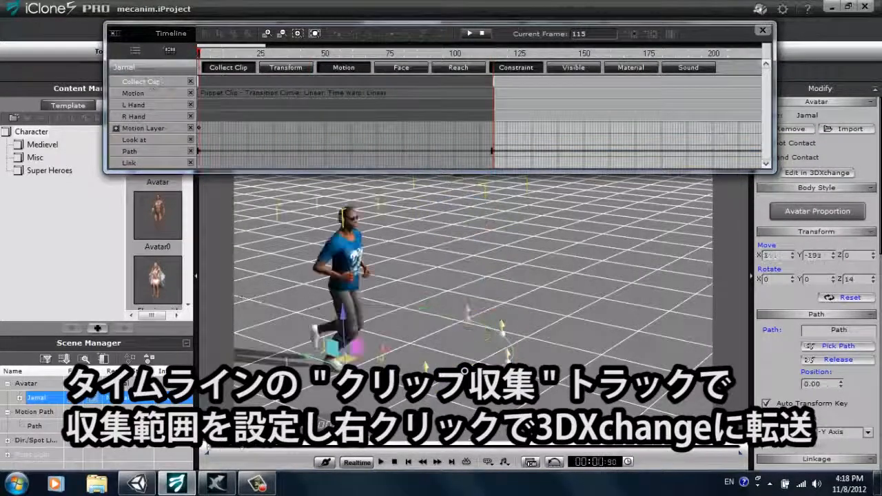
right_click(220, 80)
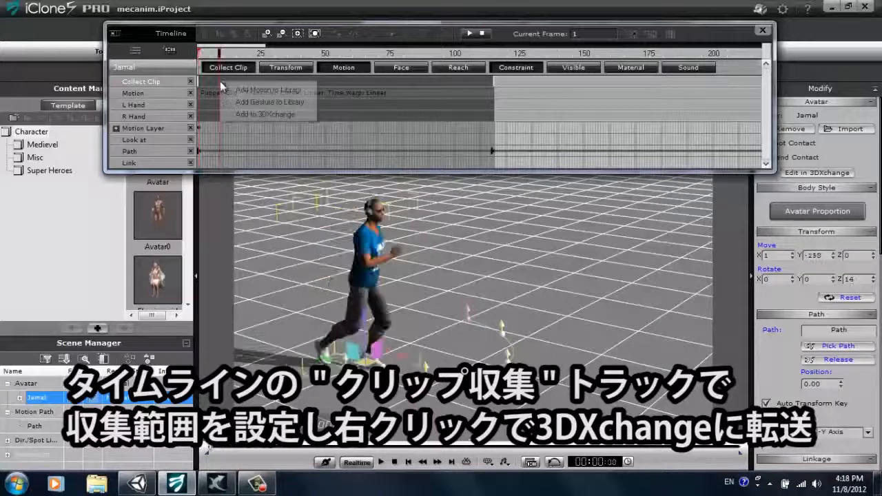
click(243, 115)
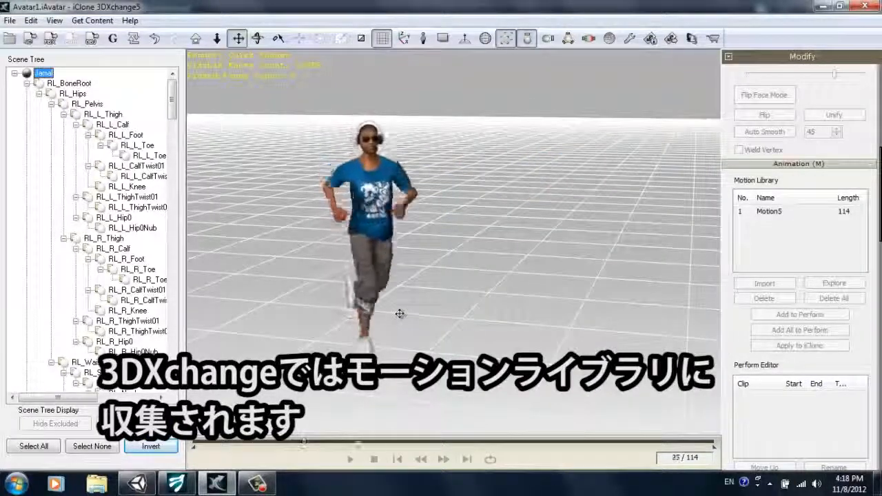
Stop the motion preview, add Motion5 to the Perform Editor, and rename the clip turnLeft.
click(373, 460)
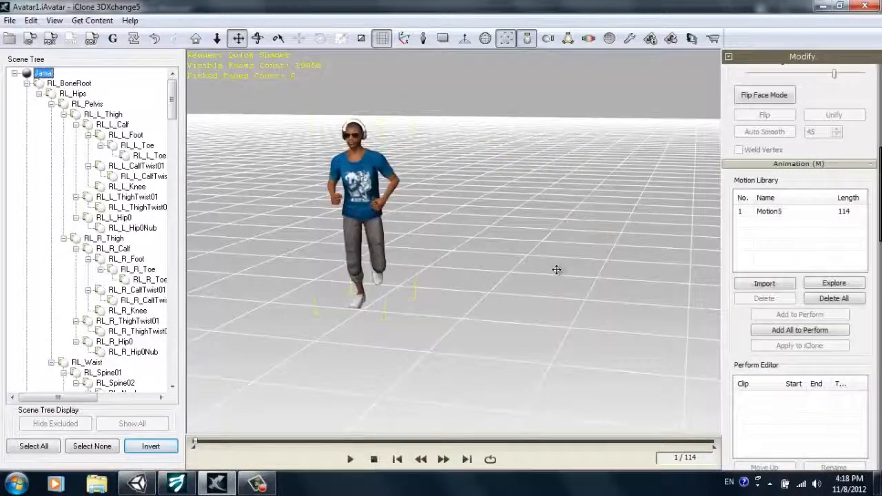
click(776, 213)
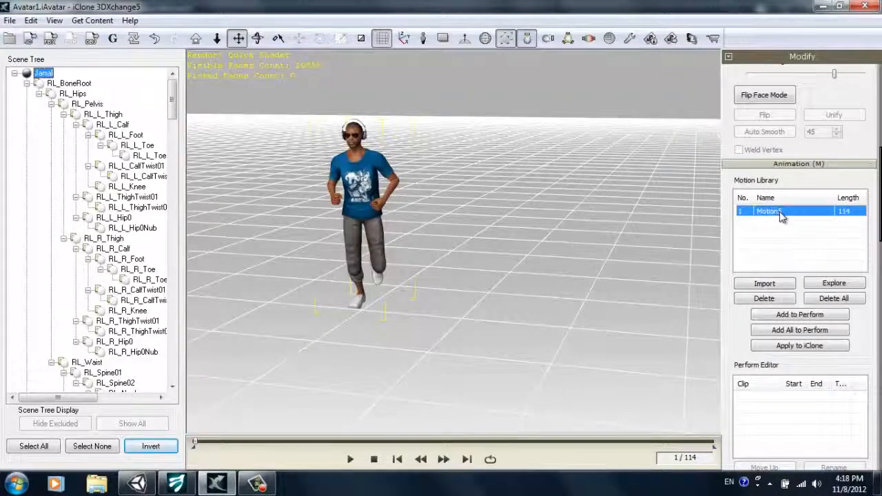
click(786, 315)
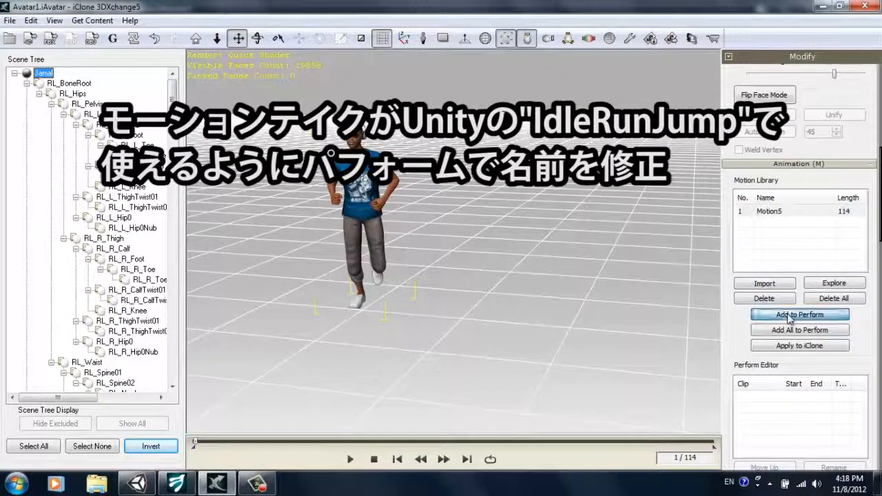
double_click(750, 398)
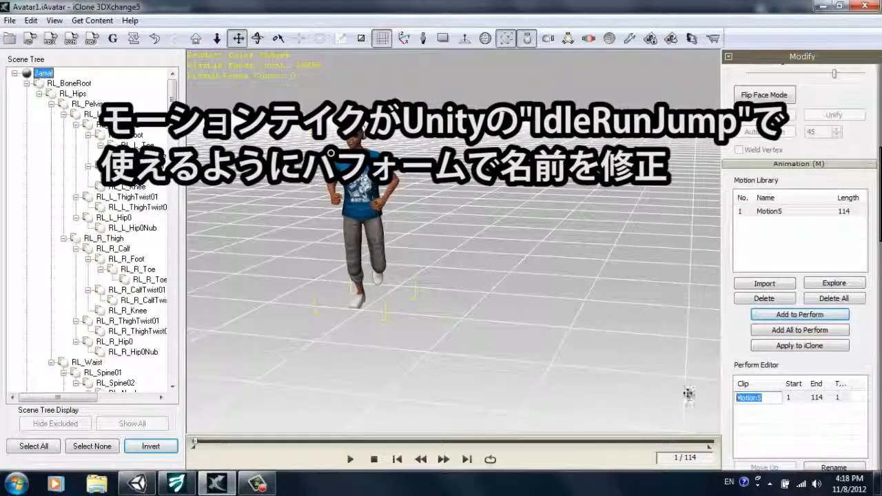
text(tur)
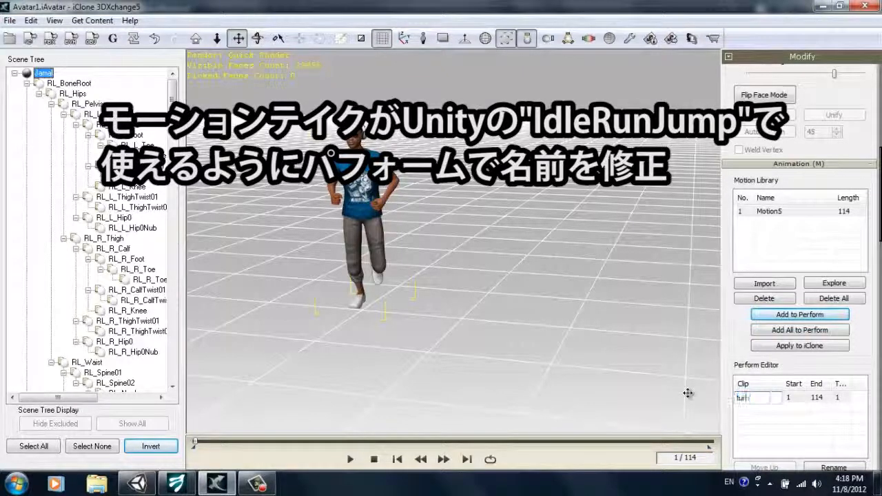
text(nLeft)
key(Return)
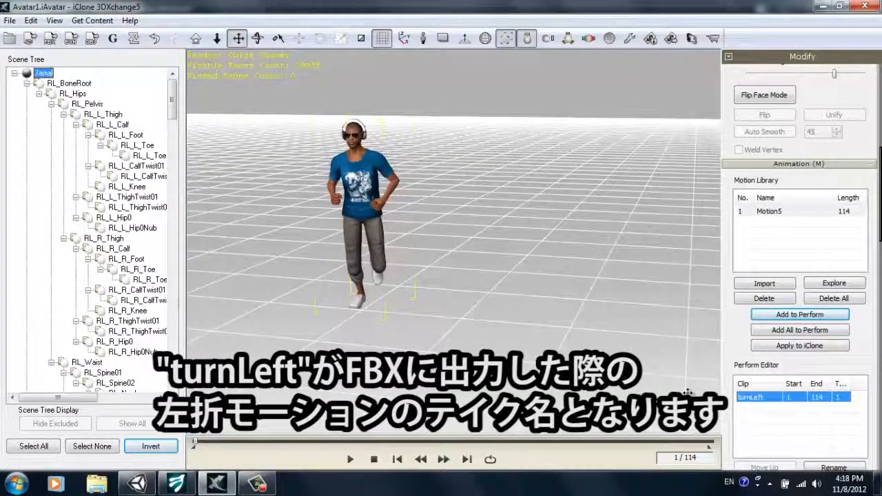
Switch back to iClone, show the avatar and its path from the top, and close the timeline.
click(176, 483)
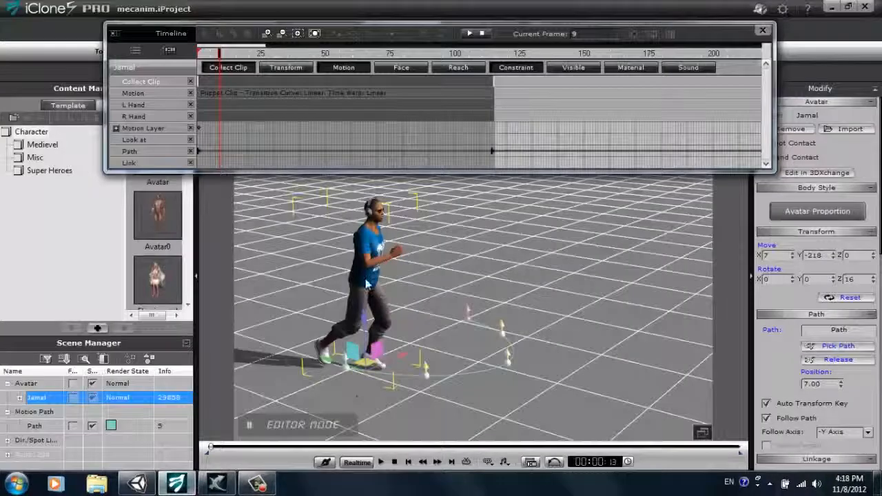
key(t)
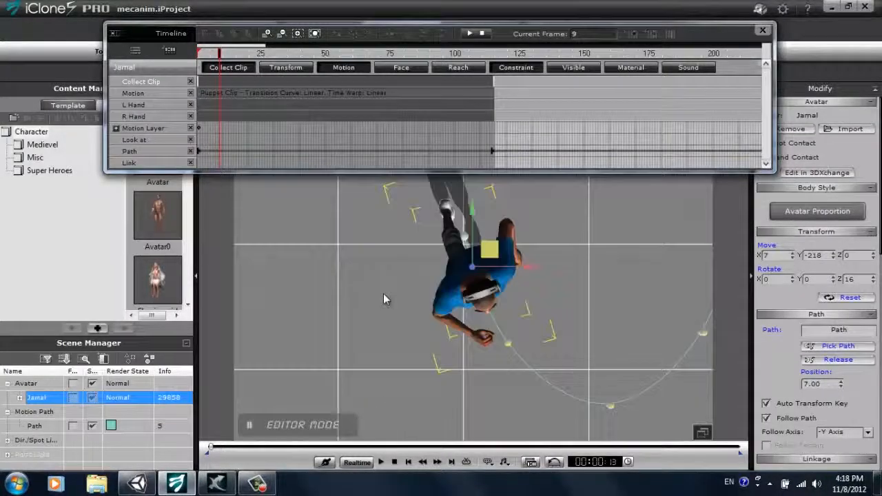
scroll(408, 253, down, 5)
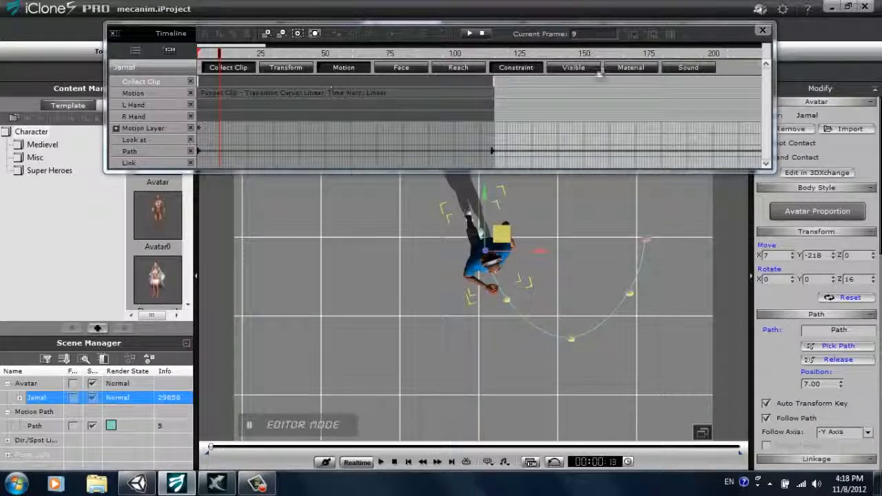
click(763, 32)
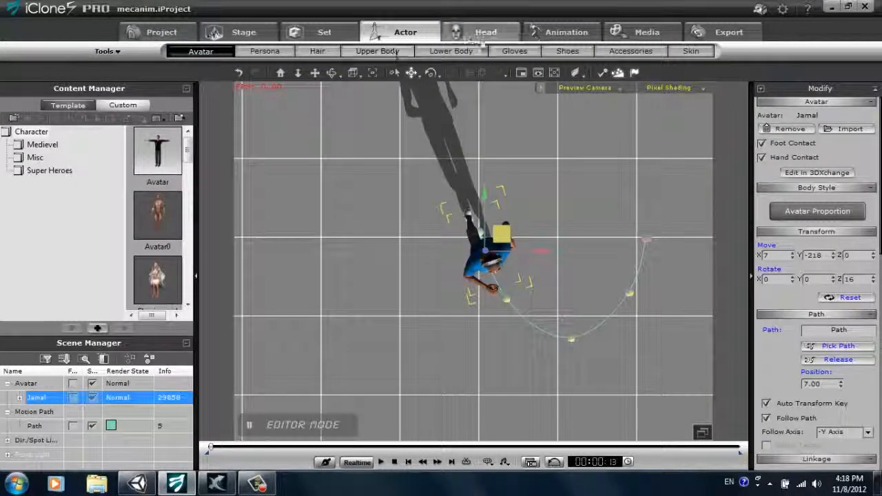
Select the motion path in the animation settings and start editing its control points.
click(562, 33)
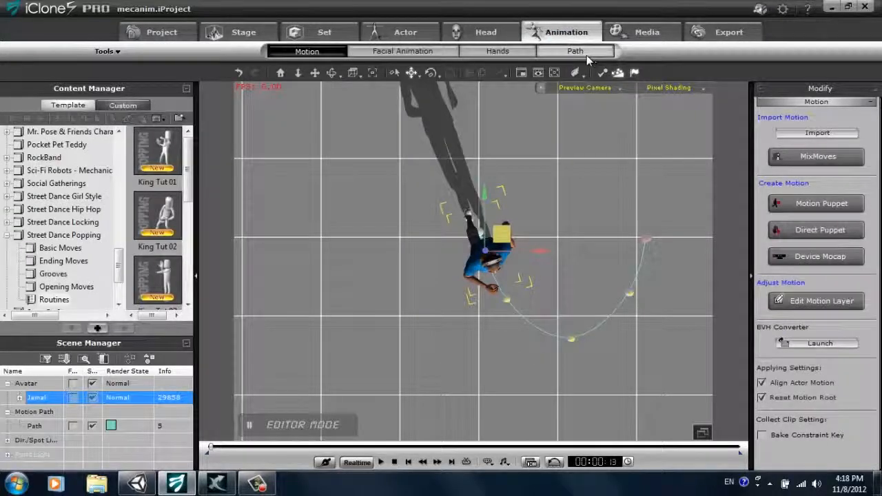
click(587, 54)
click(58, 426)
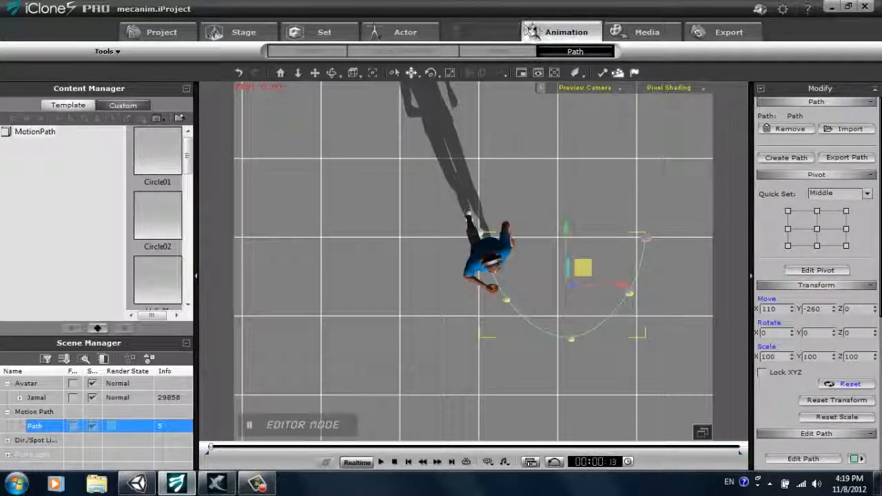
click(814, 459)
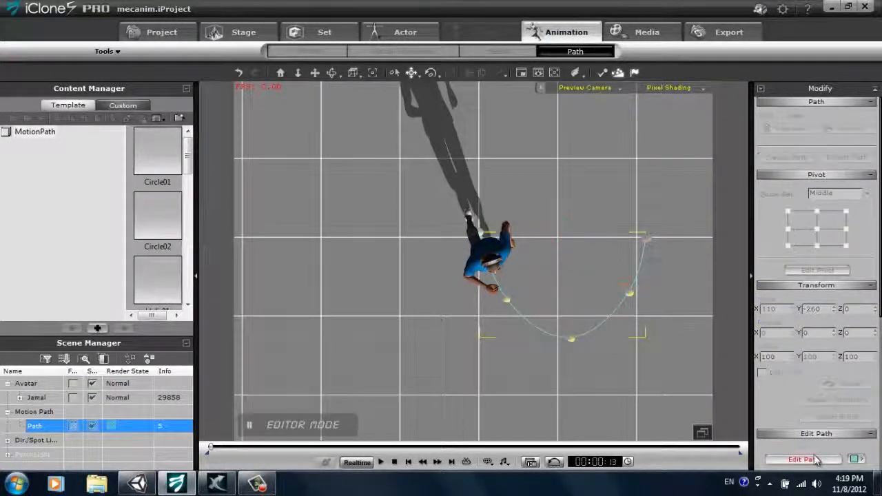
drag(394, 269, 409, 297)
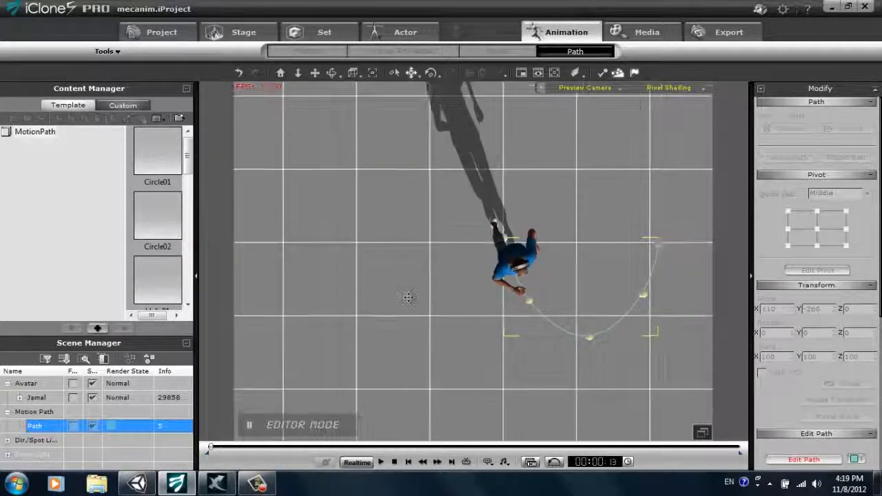
Move the path's end point and the point before it straight across to the other side of the avatar.
click(658, 244)
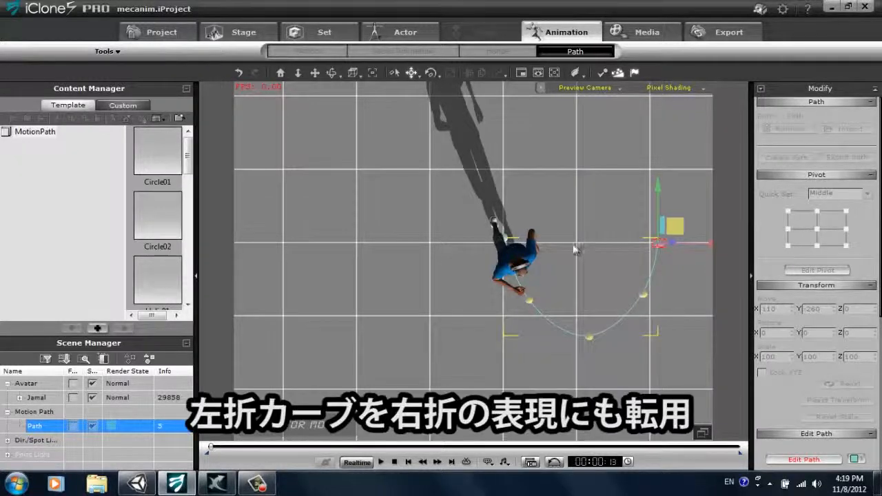
drag(710, 243, 400, 257)
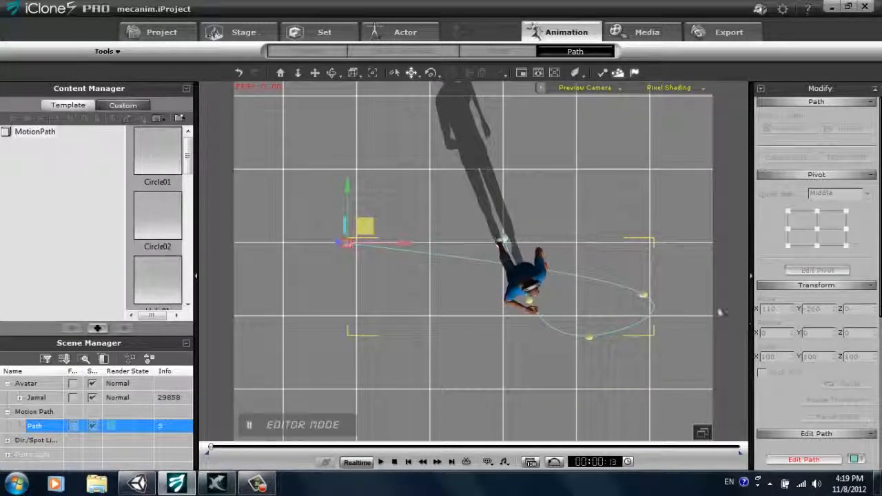
click(645, 292)
drag(698, 293, 441, 305)
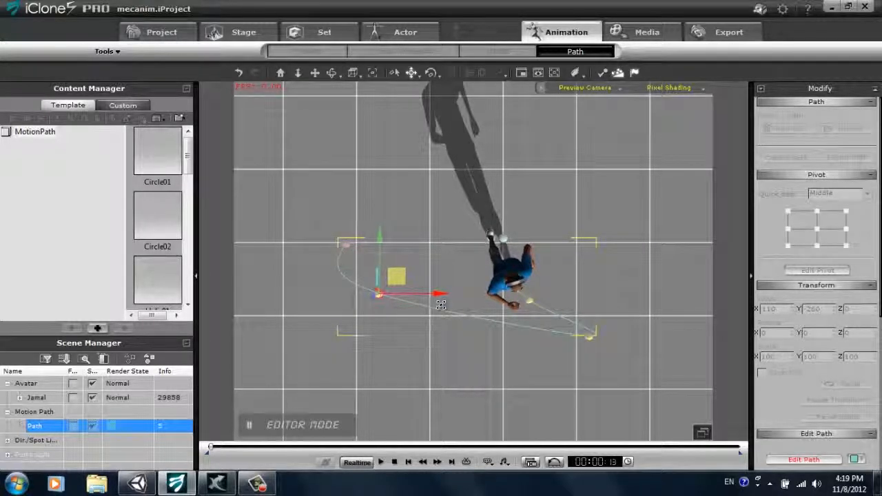
Move the path's third and second control points across to mirror the left-turn curve into a right turn.
click(589, 336)
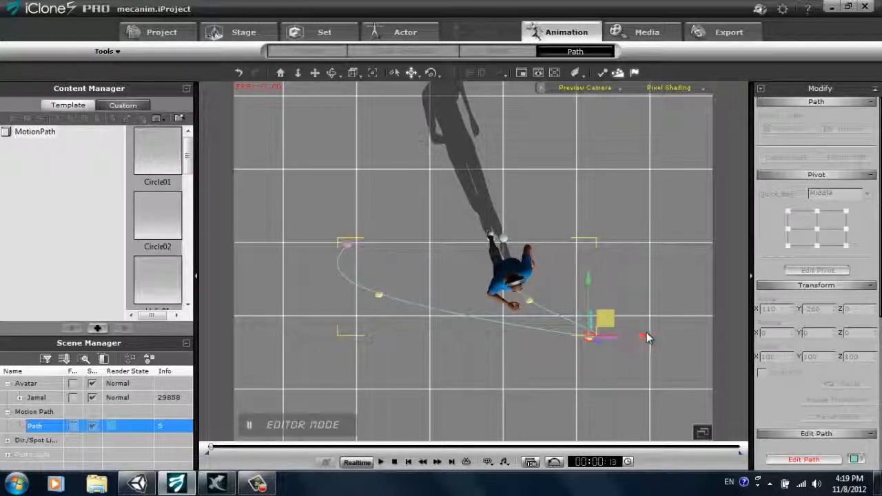
drag(646, 335, 499, 350)
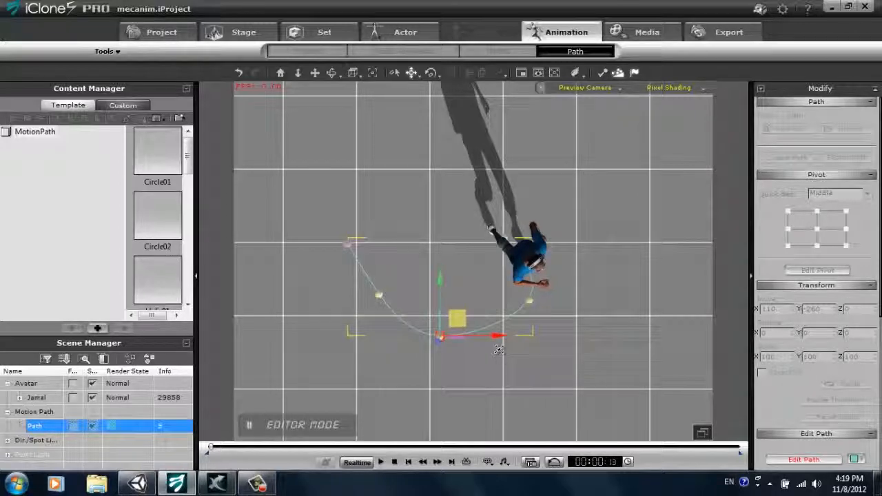
click(533, 307)
drag(582, 305, 541, 308)
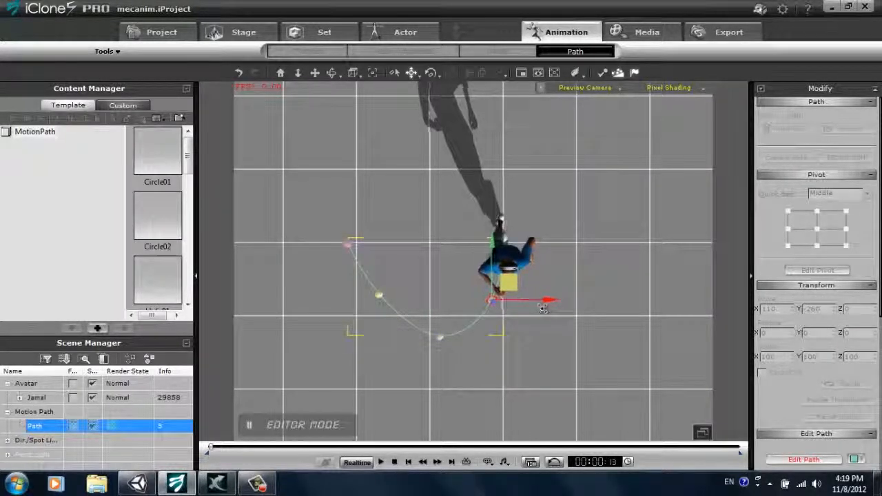
Nudge the third and fourth path points slightly away from the avatar, and play the right-turn run from the start.
click(441, 337)
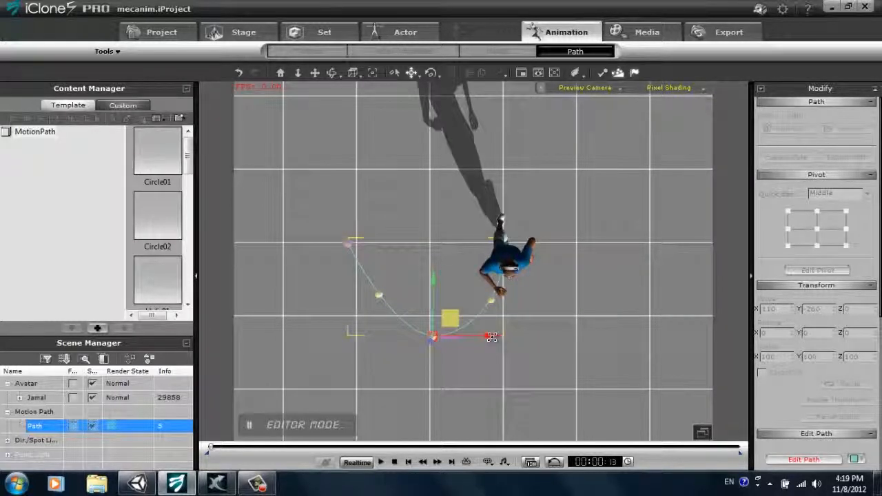
click(378, 295)
drag(436, 294, 432, 297)
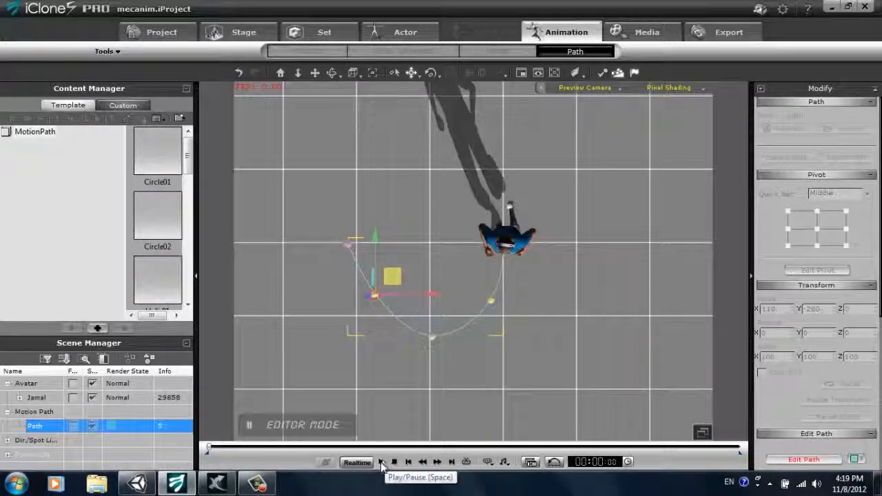
click(380, 462)
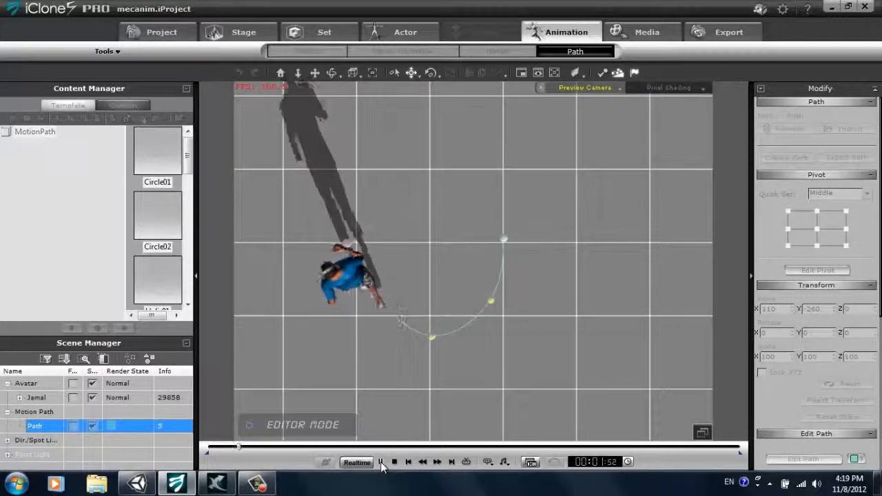
click(395, 462)
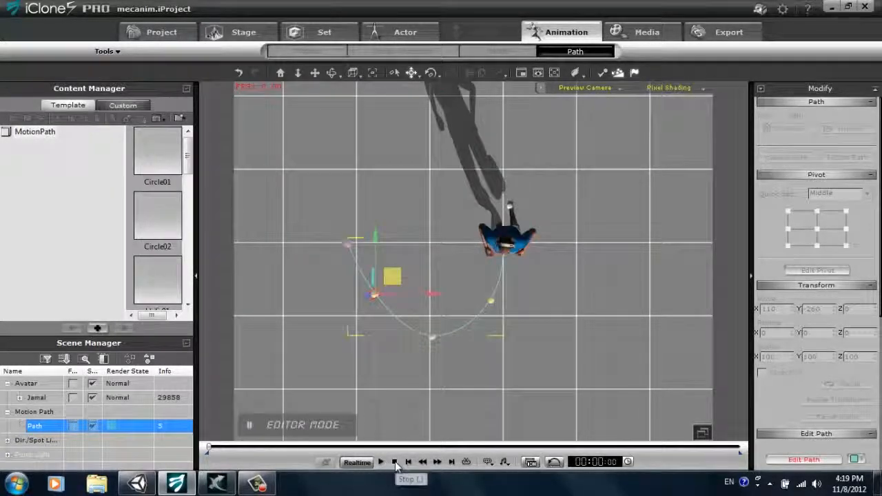
Send the avatar's collected right-turn clip from the timeline to 3DXchange.
right_drag(537, 380, 584, 277)
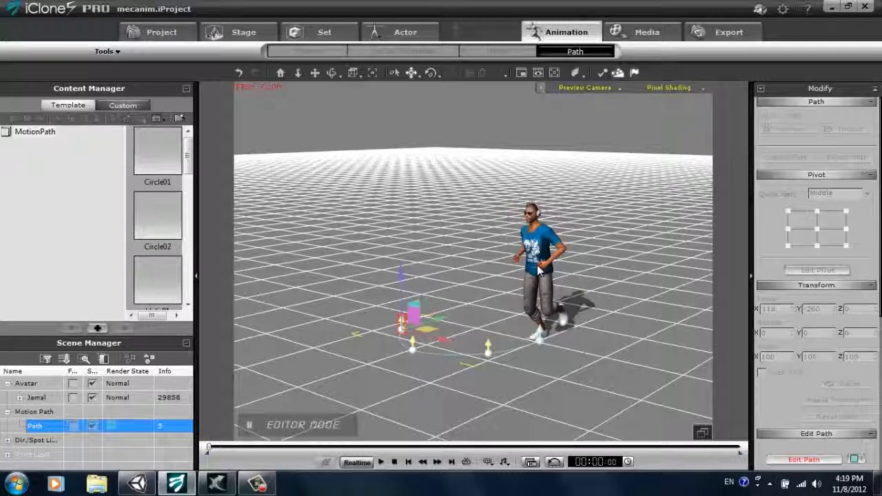
key(F3)
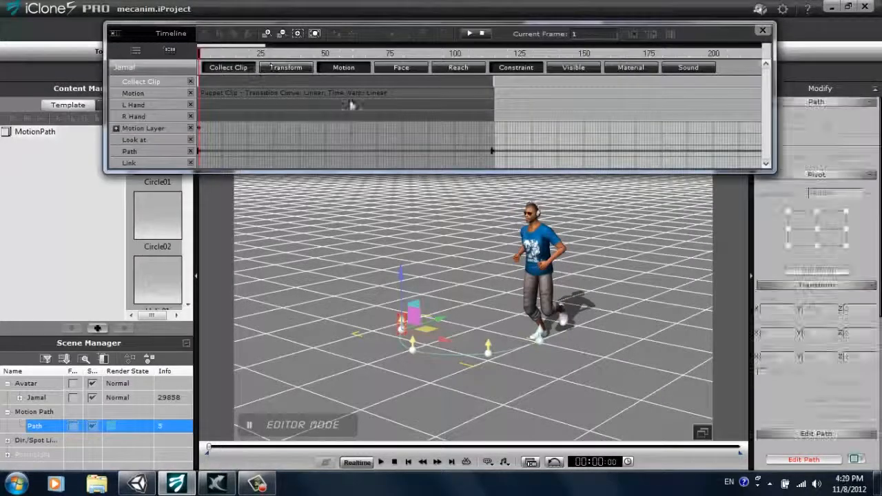
click(374, 82)
right_click(374, 82)
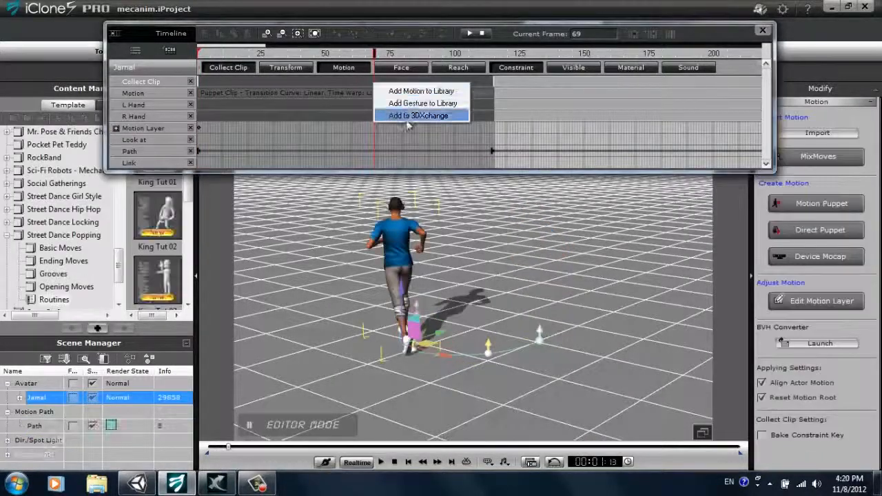
click(406, 116)
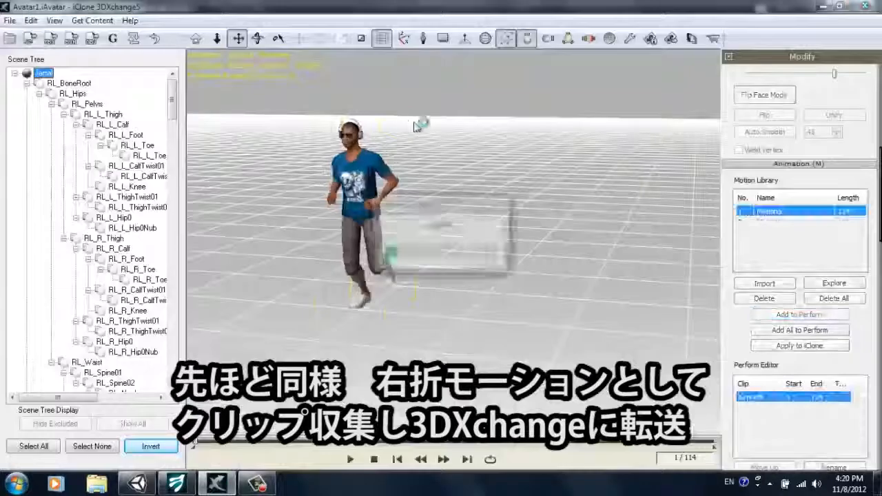
Stop the preview, add Motion6 to the perform clips and name the new clip turnRight.
click(375, 459)
click(788, 222)
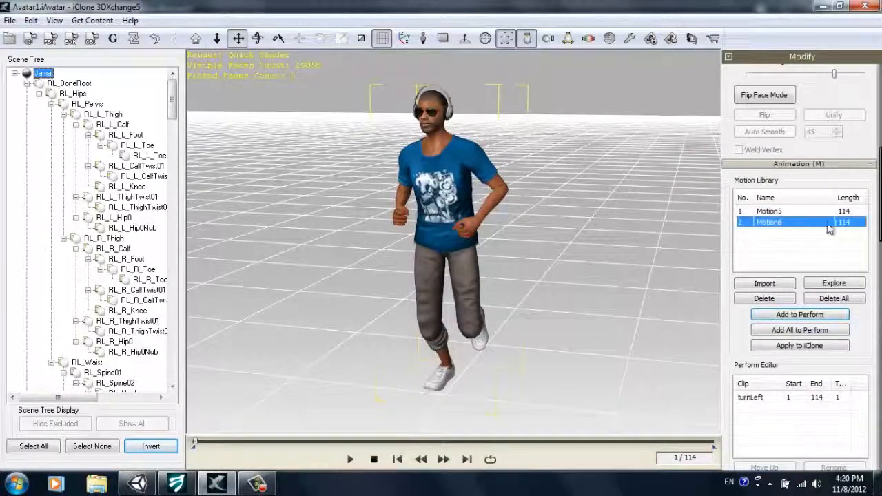
click(799, 315)
click(758, 408)
text(turnR)
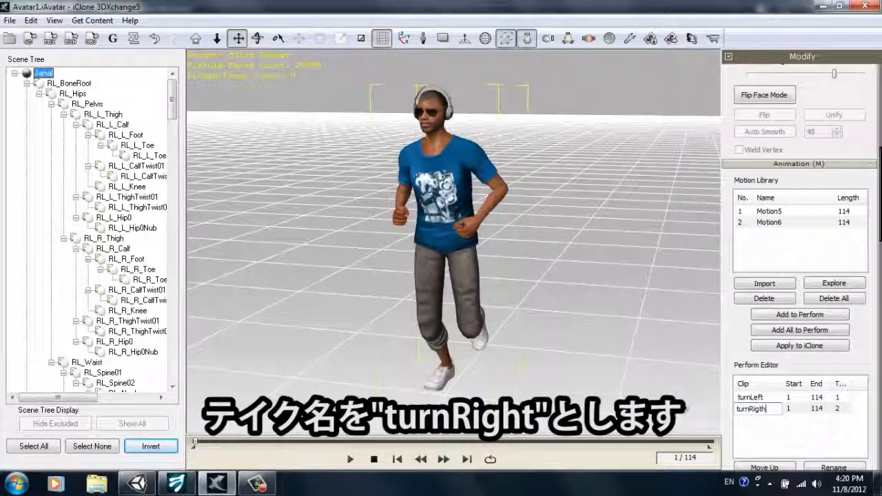
text(ight)
key(Return)
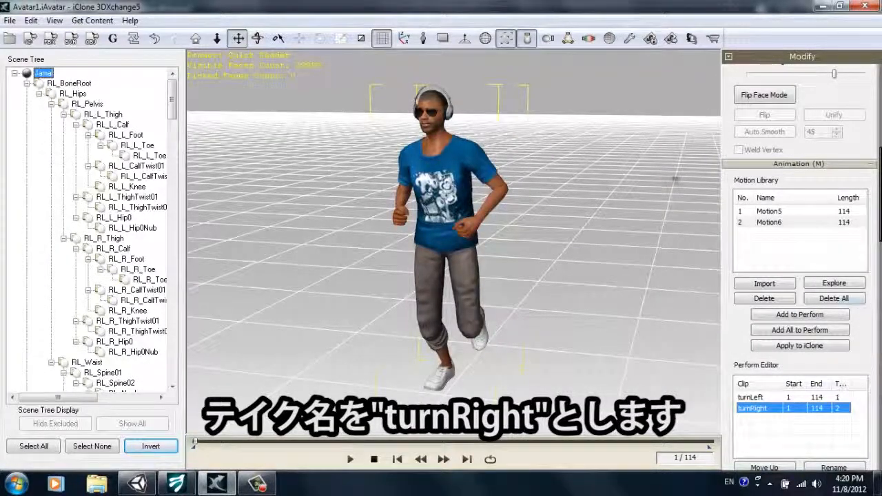
Switch back to iClone, close the timeline and start editing the motion path's control points.
mouse_move(165, 485)
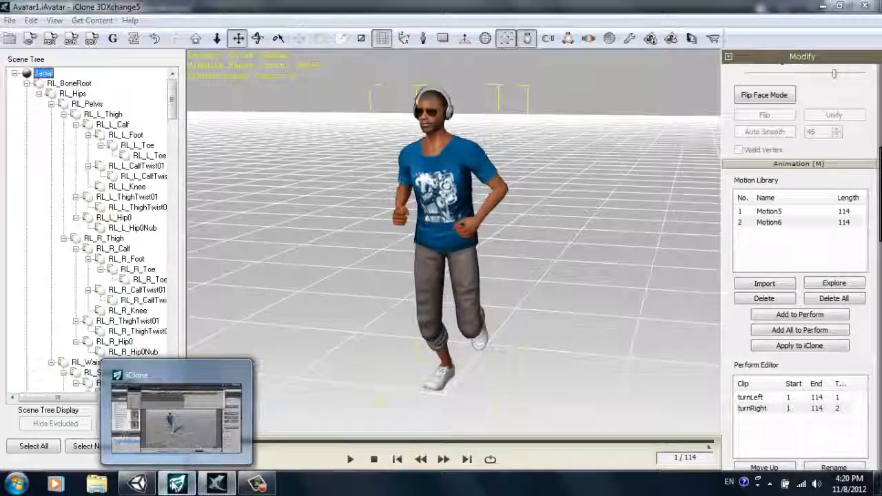
click(176, 485)
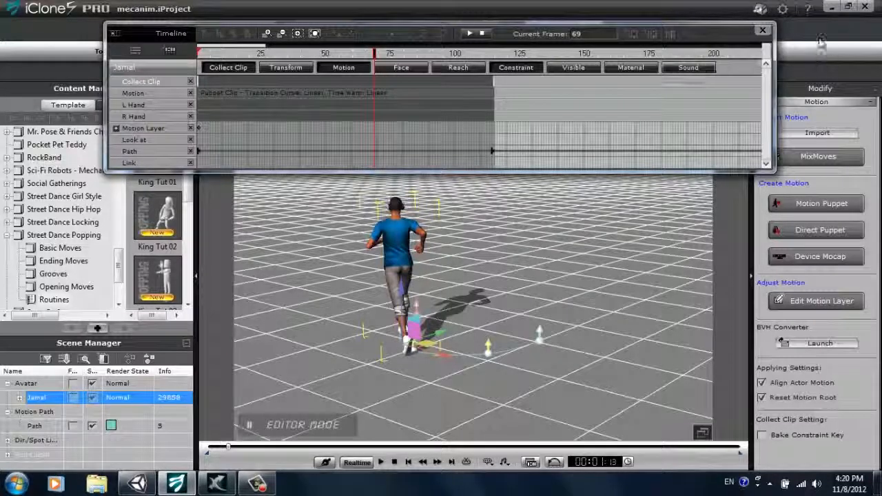
click(763, 30)
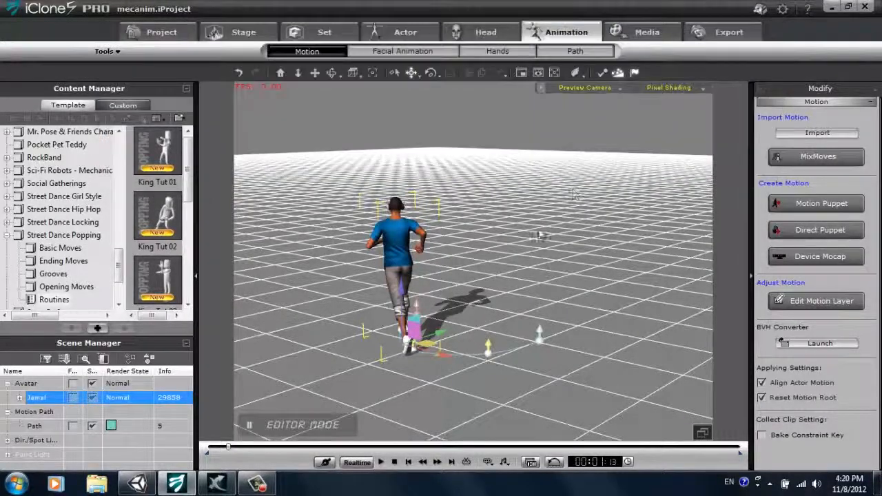
right_drag(492, 270, 521, 377)
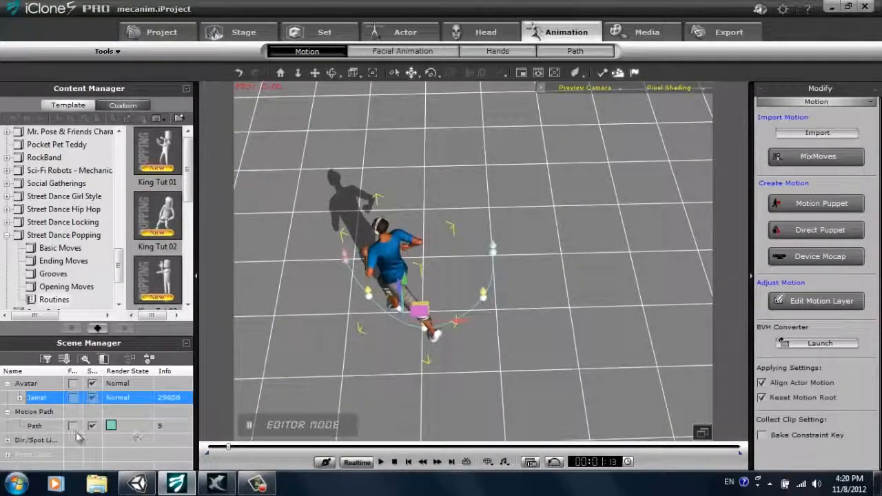
click(37, 426)
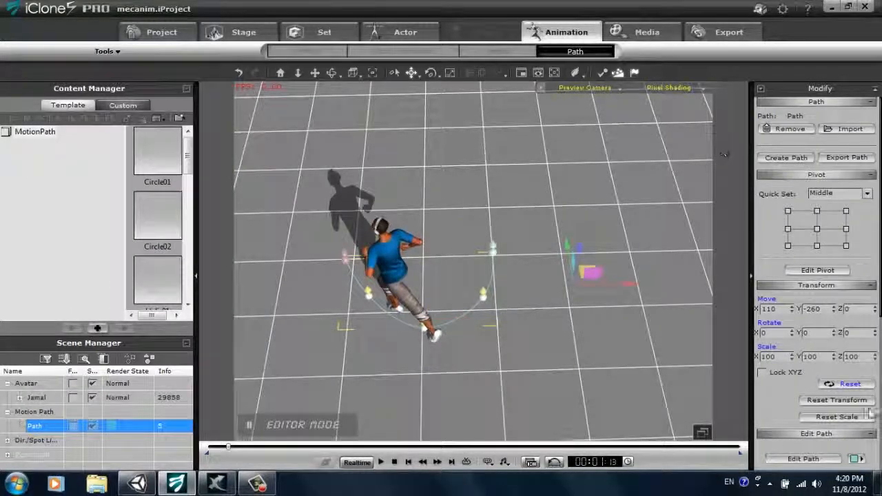
click(804, 459)
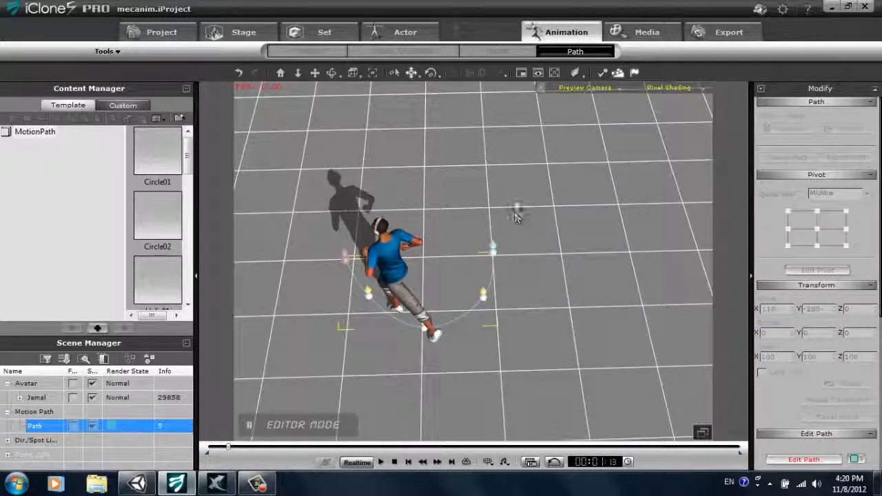
Move the path's second and third control points into a straight line ahead of the starting point.
middle_drag(523, 183, 478, 350)
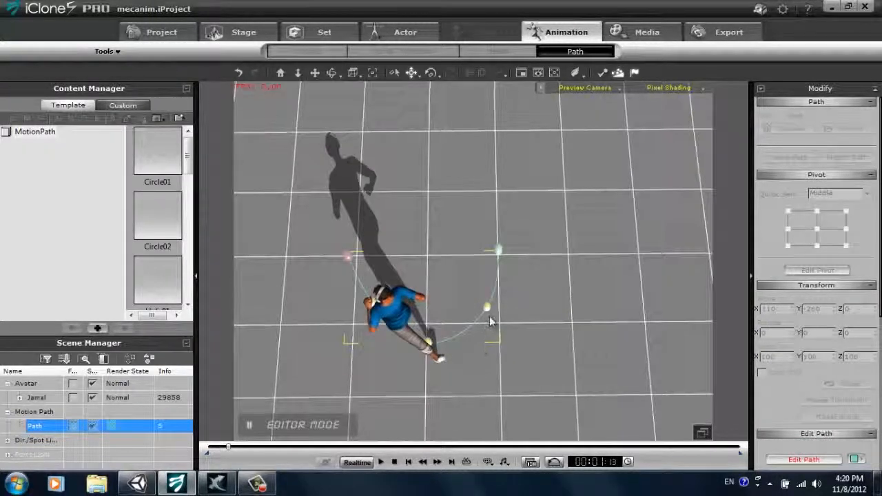
click(488, 310)
drag(504, 291, 515, 307)
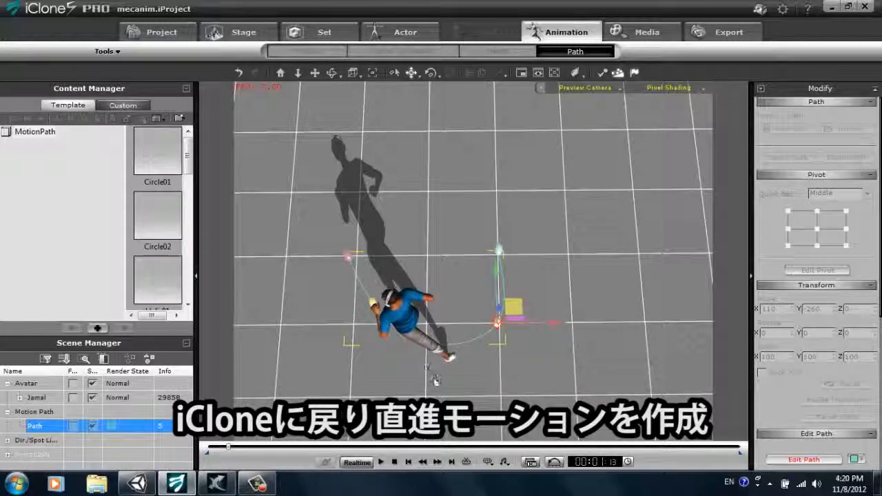
alt+right_drag(446, 397, 441, 349)
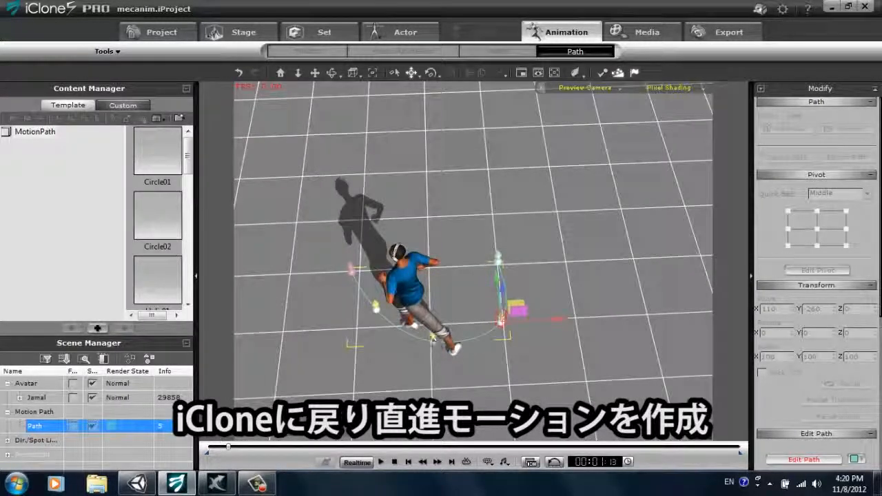
click(434, 340)
drag(455, 328, 529, 364)
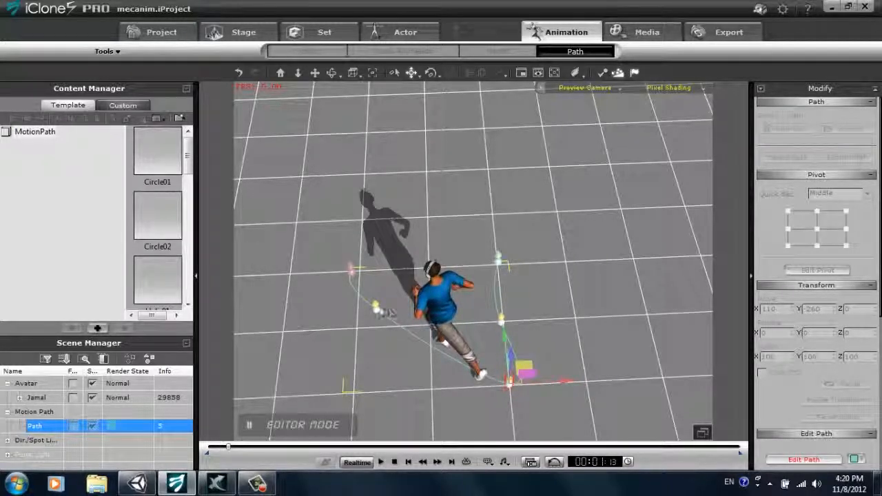
Move the path's fourth point and end point onto the same line to complete a straight forward path.
scroll(453, 266, down, 2)
alt+drag(455, 269, 431, 172)
alt+right_drag(466, 180, 465, 285)
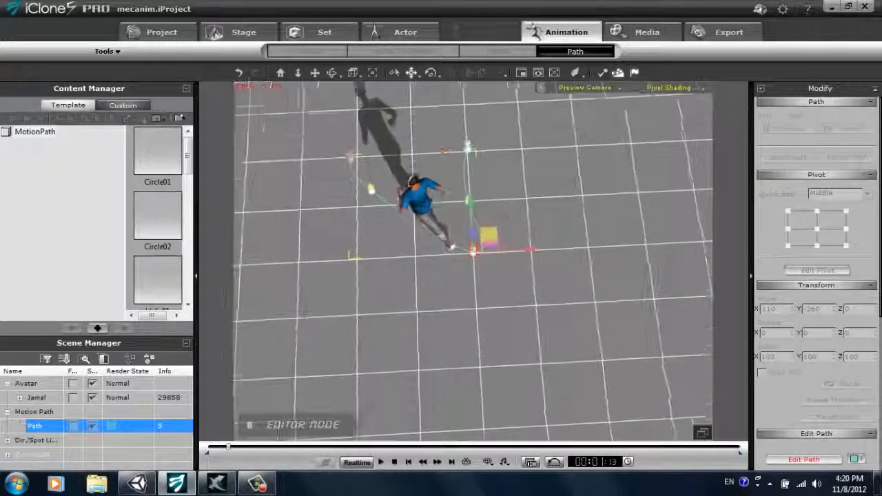
scroll(472, 270, down, 2)
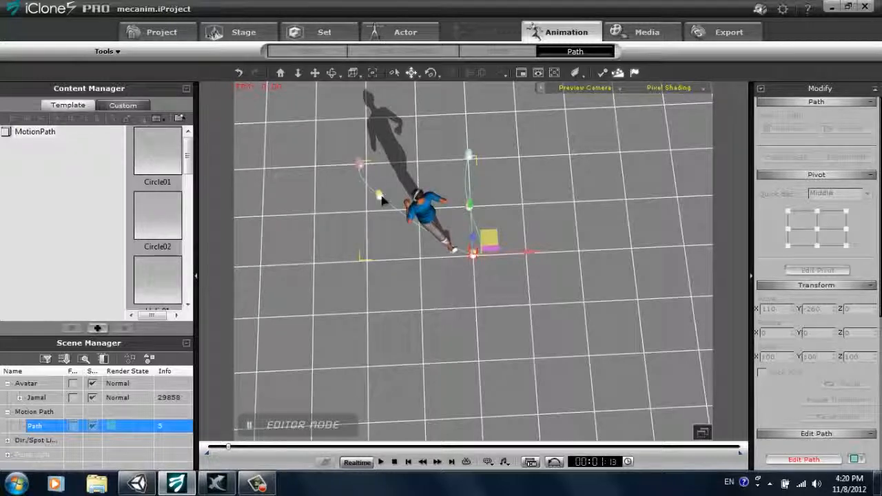
click(380, 196)
drag(400, 178, 495, 299)
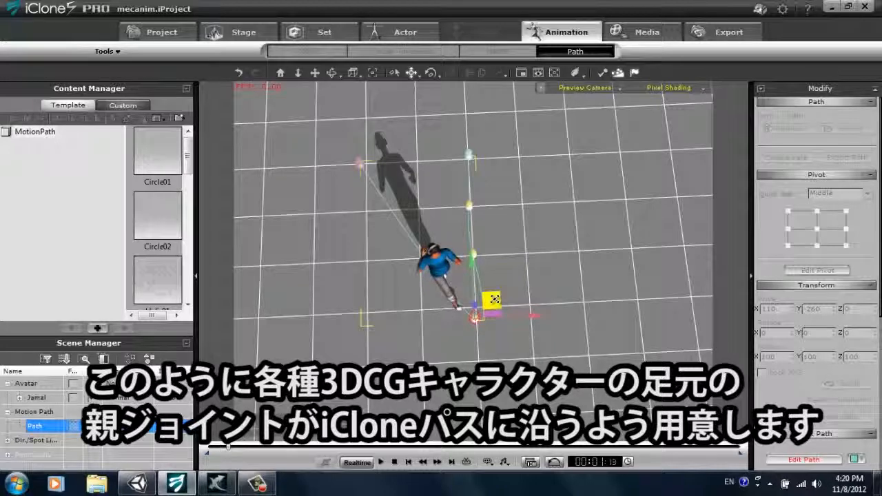
click(362, 167)
drag(373, 145, 492, 357)
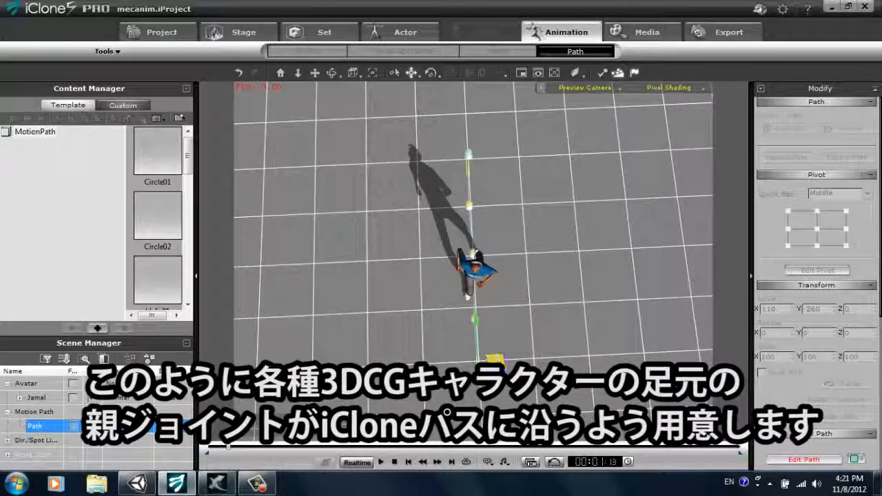
Play the straight run from the start in a side view, and stop it.
click(393, 463)
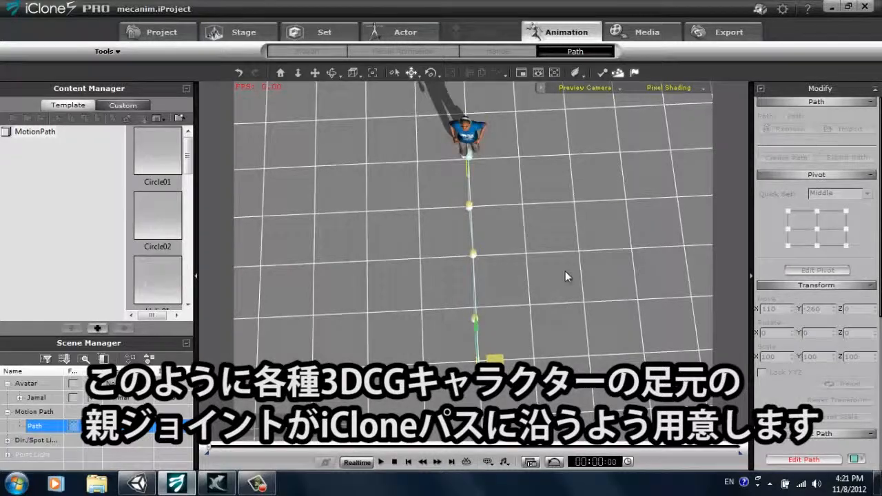
right_drag(566, 276, 271, 203)
right_drag(688, 372, 554, 273)
click(381, 463)
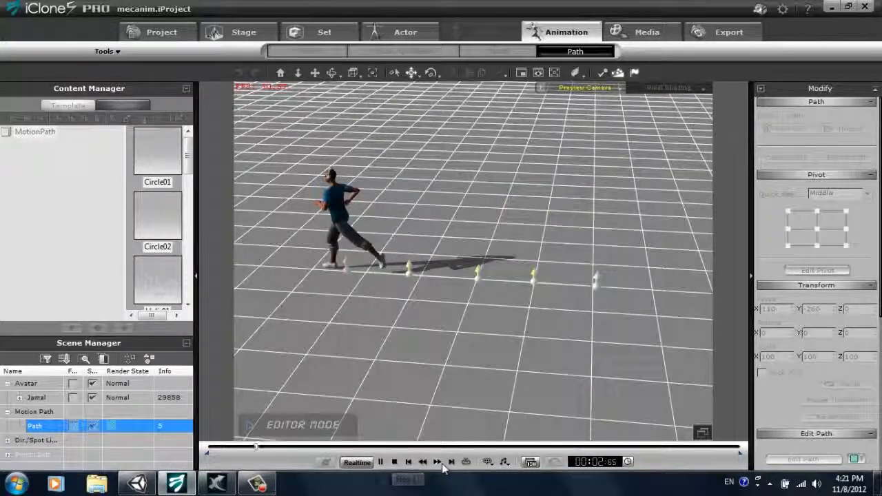
click(395, 463)
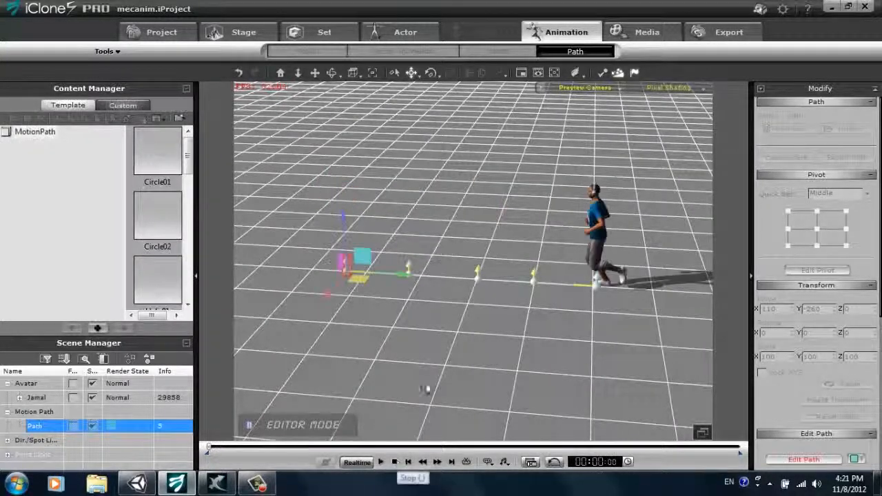
Send the avatar's collected straight-run clip from the timeline to 3DXchange.
key(F3)
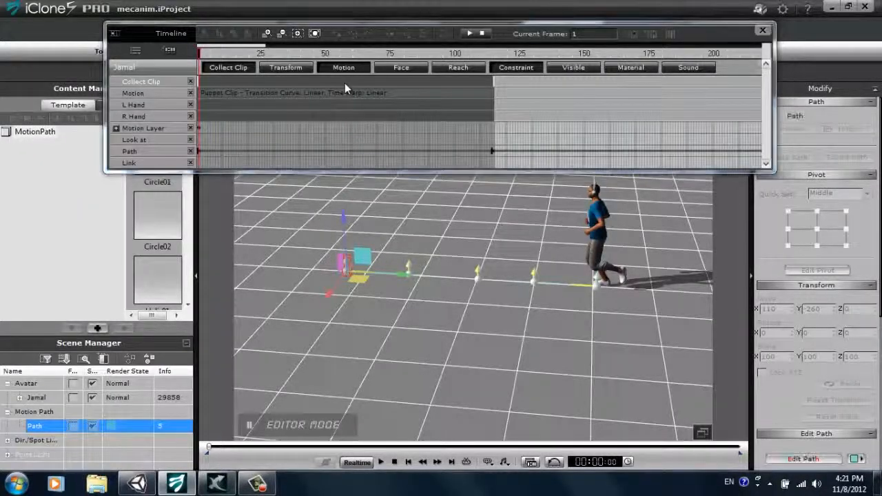
click(345, 85)
right_click(344, 84)
click(402, 117)
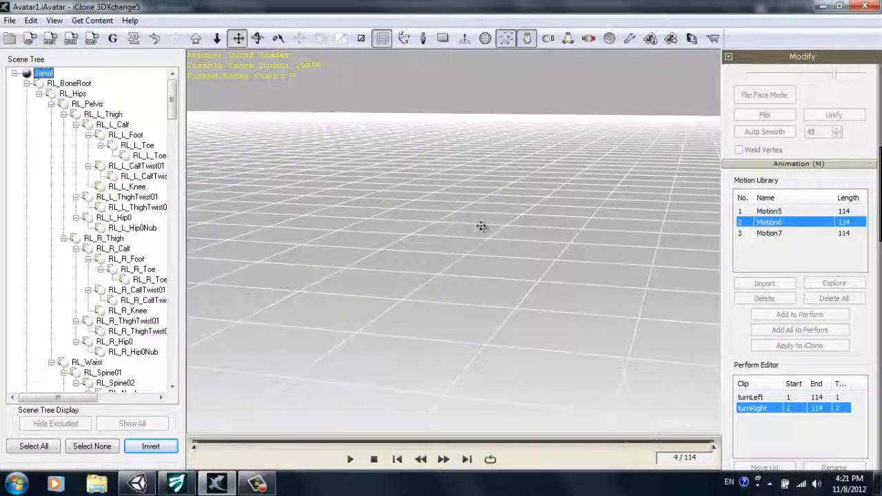
Stop the preview, add Motion7 to the perform clips and name the new clip runForward.
click(374, 458)
click(374, 459)
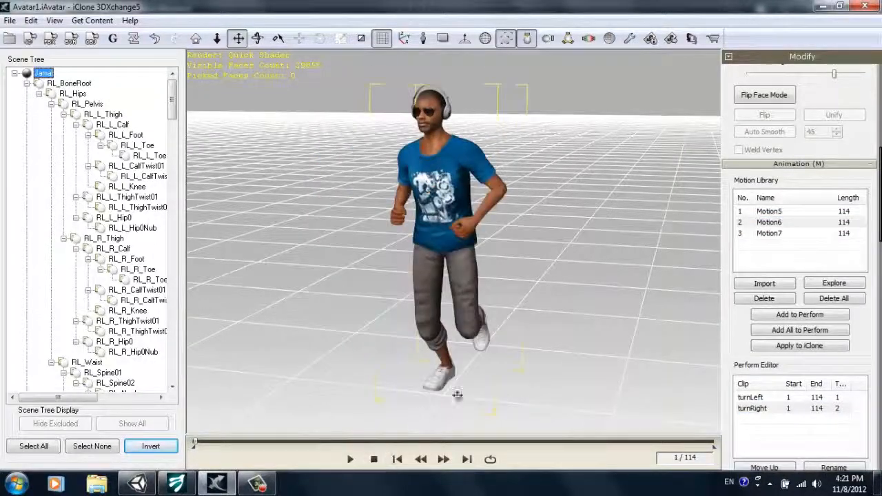
click(790, 234)
click(792, 320)
double_click(765, 420)
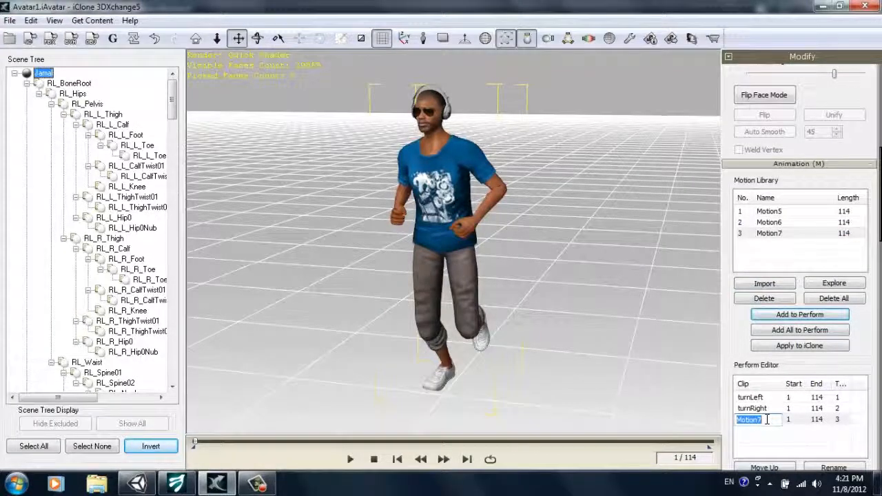
text(runForward)
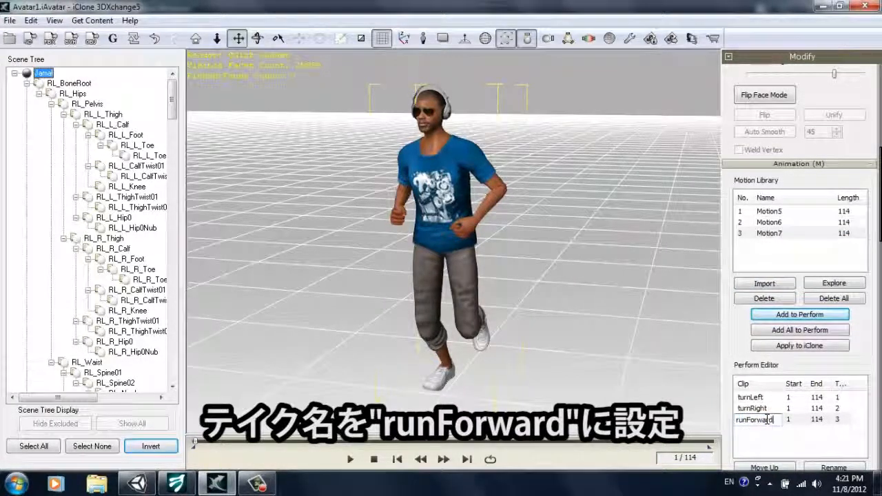
key(Return)
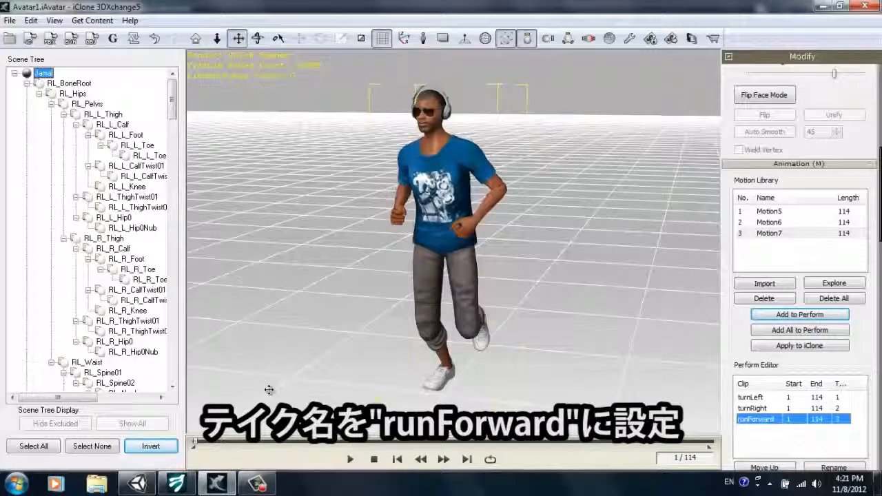
Return to iClone, view the avatar from the front, close the timeline and reset playback to the first frame.
click(178, 485)
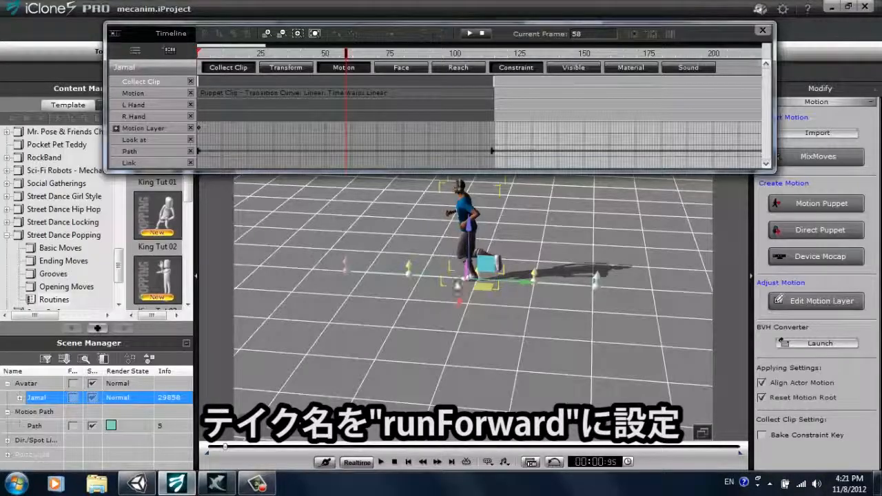
middle_drag(548, 297, 535, 252)
scroll(509, 288, up, 5)
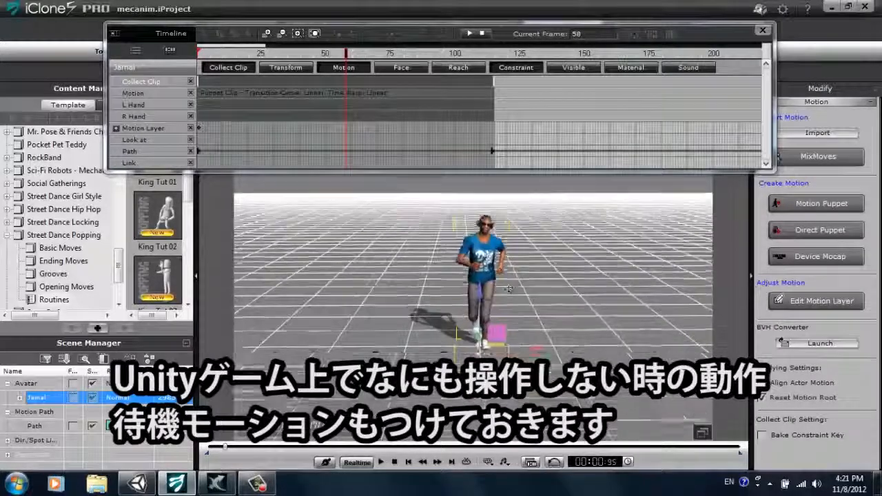
middle_drag(509, 289, 505, 286)
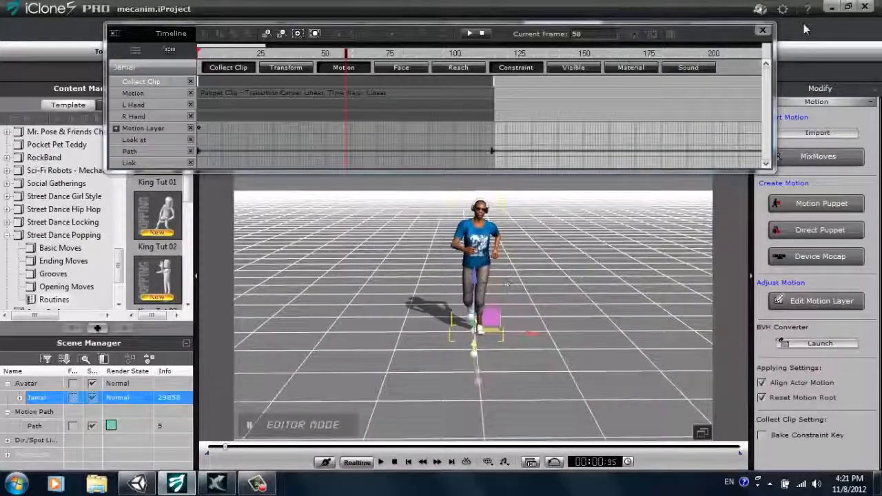
click(762, 30)
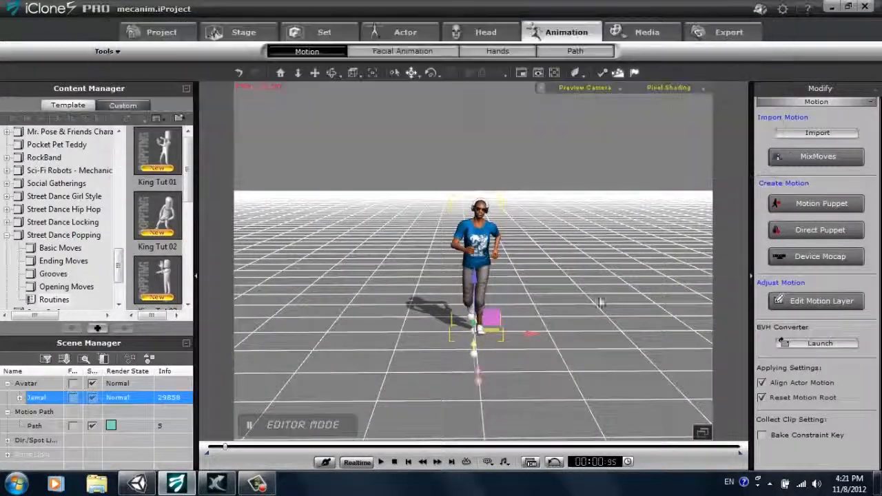
click(394, 462)
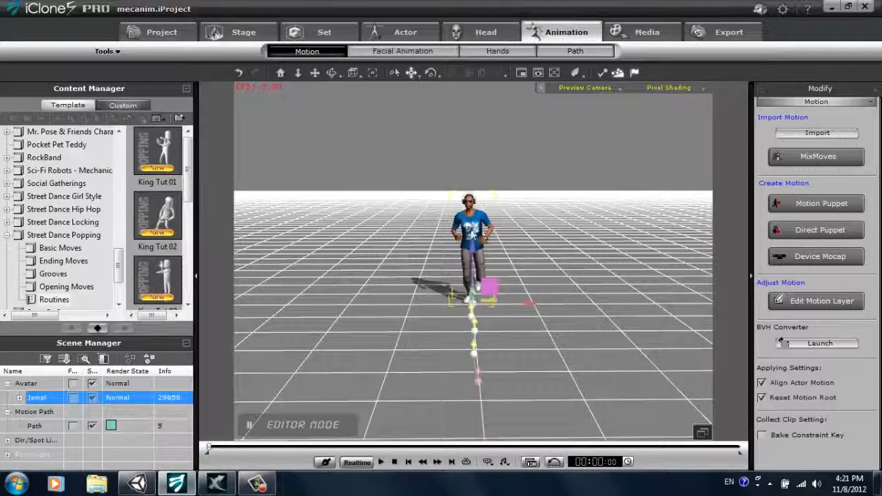
Remove all animation from the avatar and restore its default pose in the motion layer editor.
right_click(475, 231)
click(512, 321)
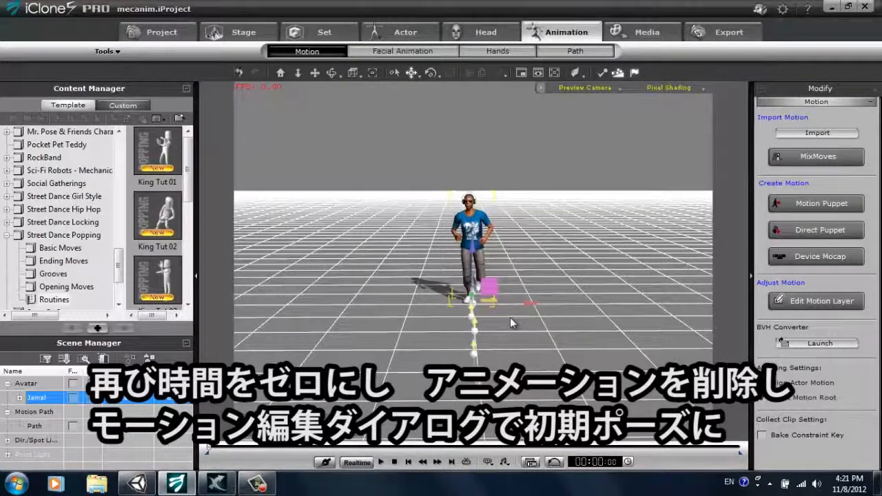
click(829, 302)
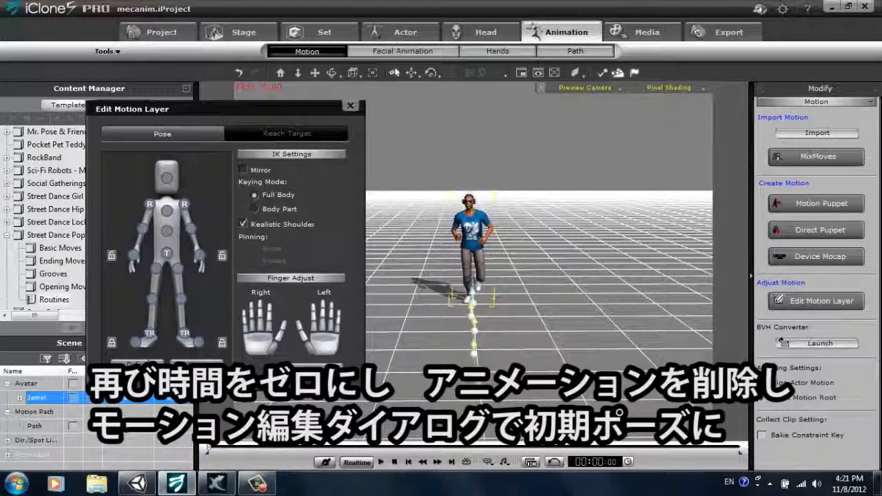
click(138, 364)
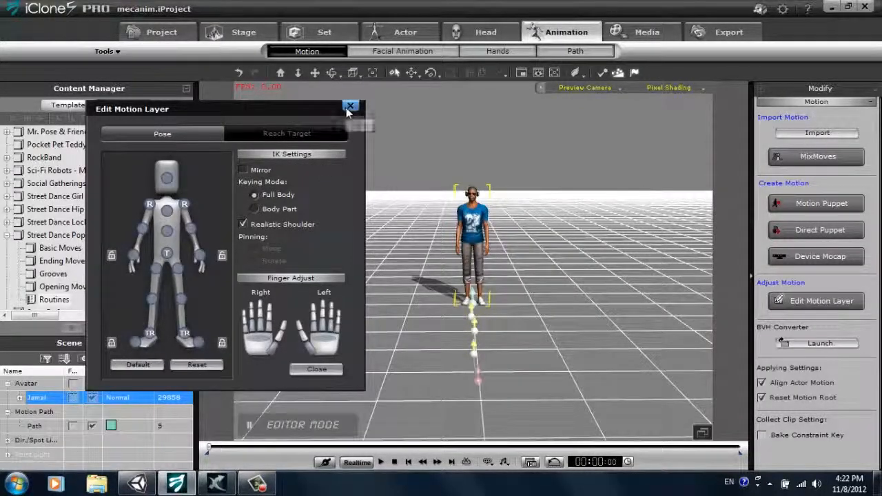
click(351, 108)
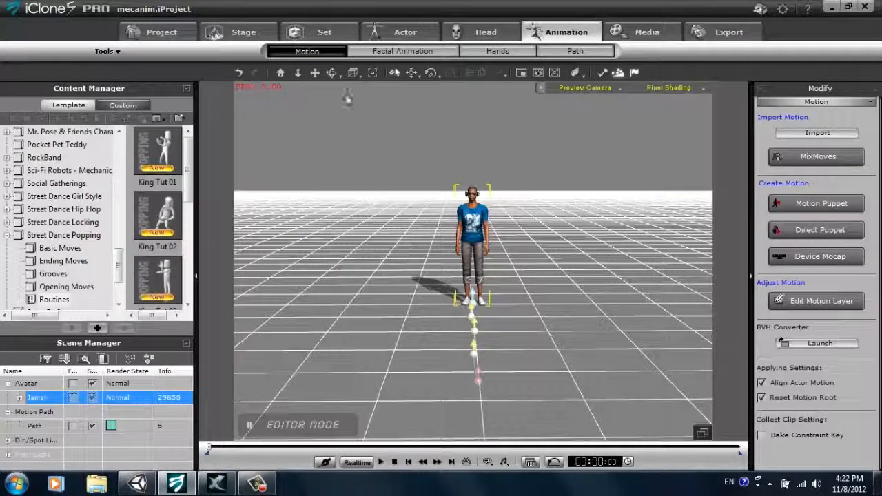
Delete the motion path from the scene and select the avatar in a closer front view.
click(35, 426)
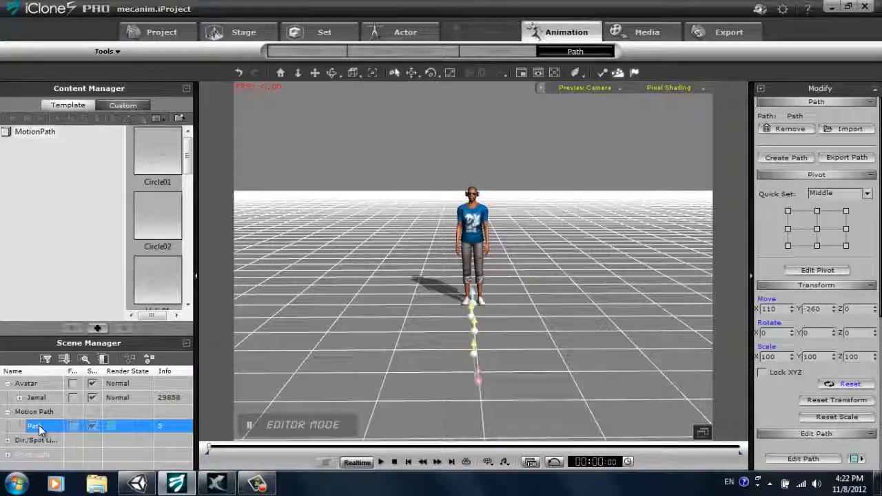
key(Delete)
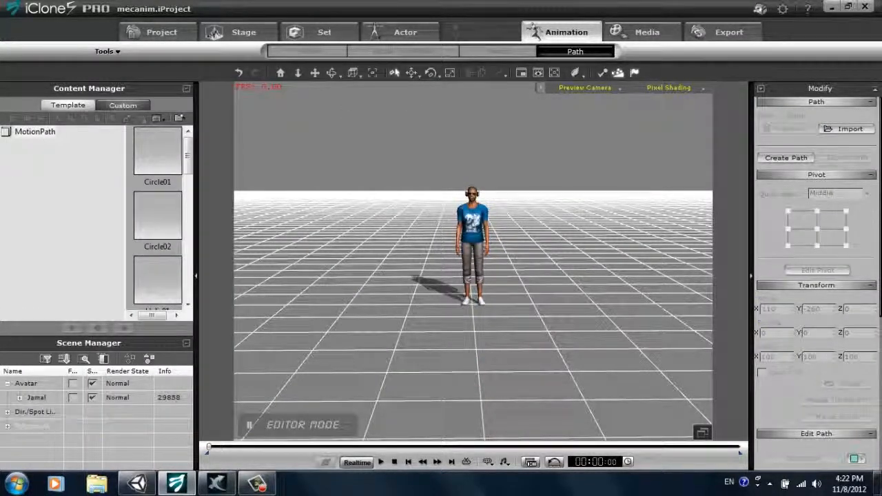
click(476, 223)
key(Home)
right_drag(475, 170, 493, 281)
scroll(502, 260, down, 2)
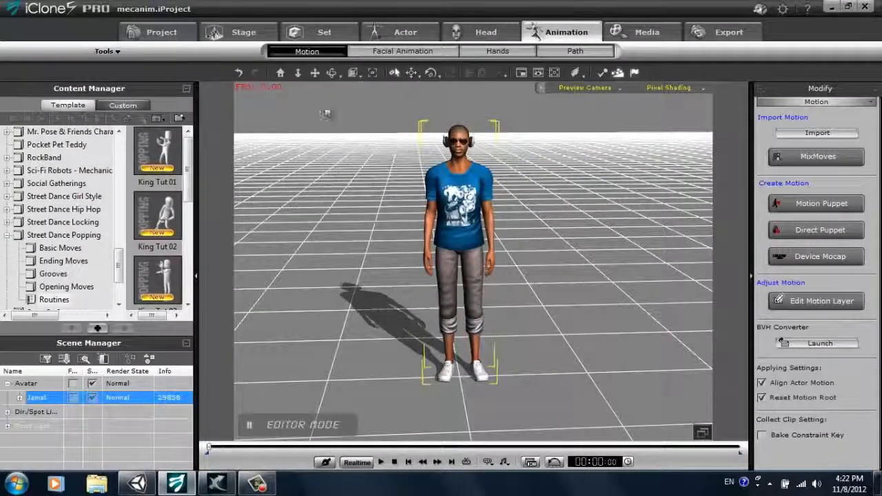
Apply the Groove 02 motion from the Street Dance Popping grooves to the avatar, and pause its playback once it has played through.
drag(177, 177, 263, 180)
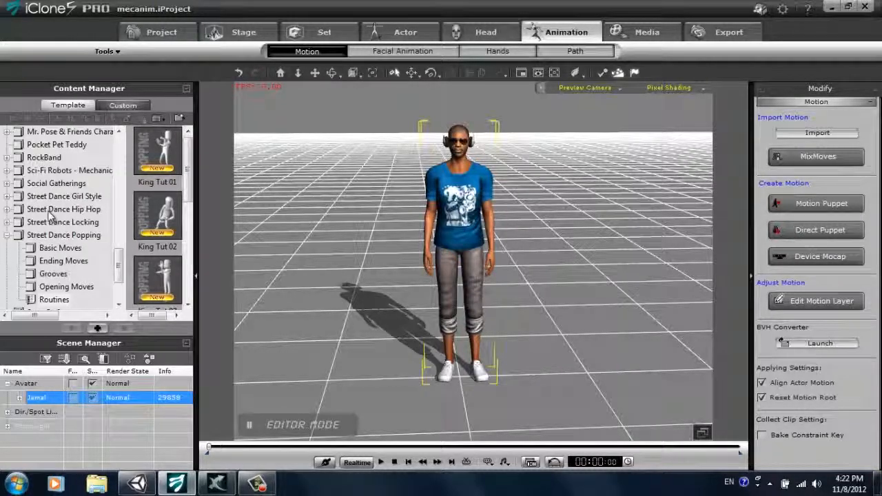
click(73, 237)
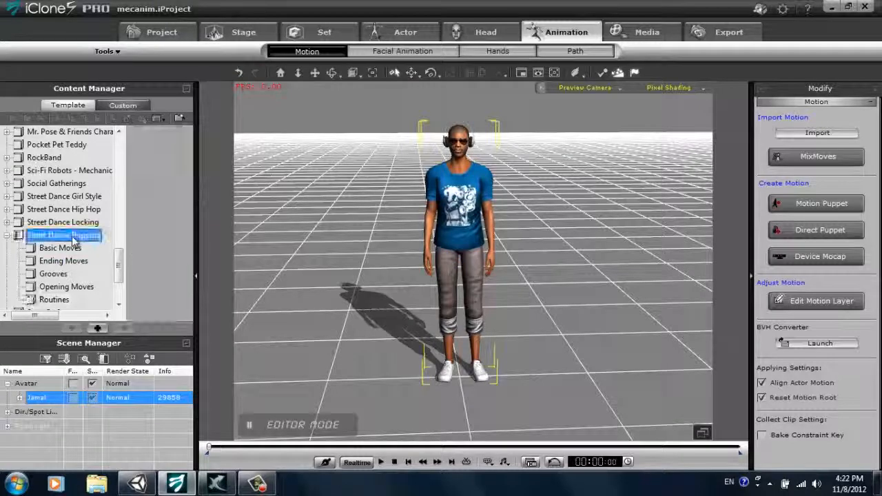
click(54, 275)
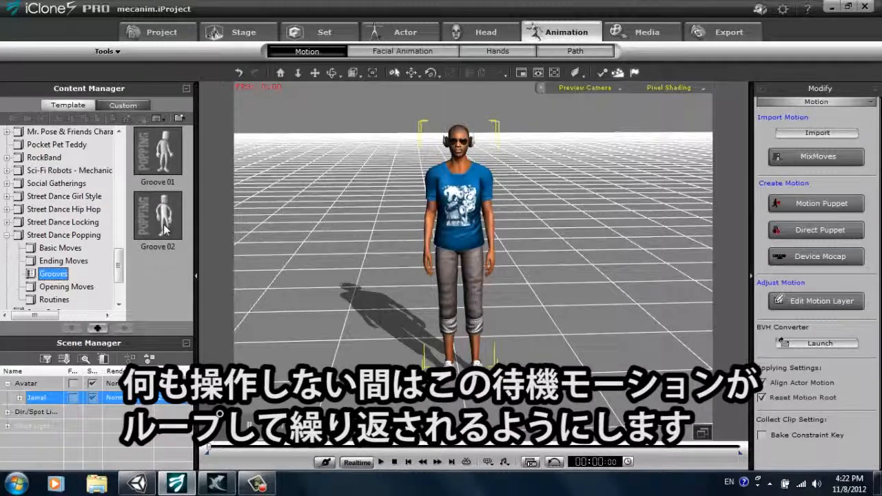
drag(166, 230, 216, 214)
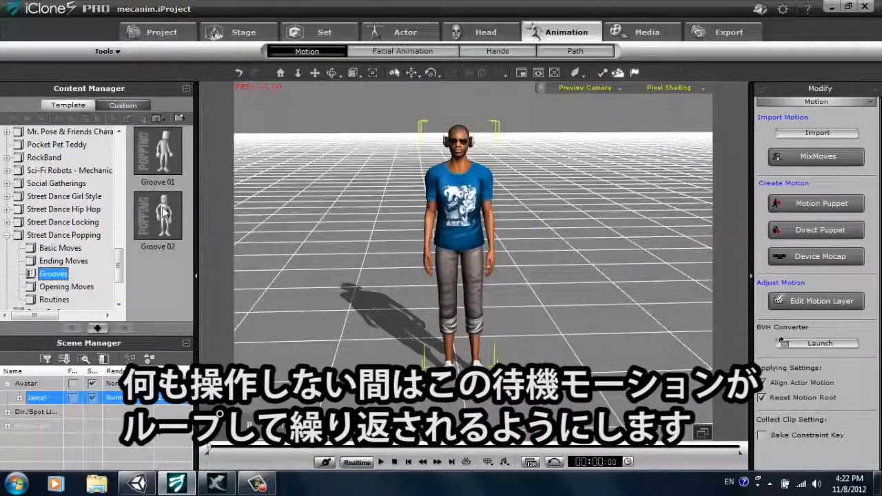
double_click(163, 214)
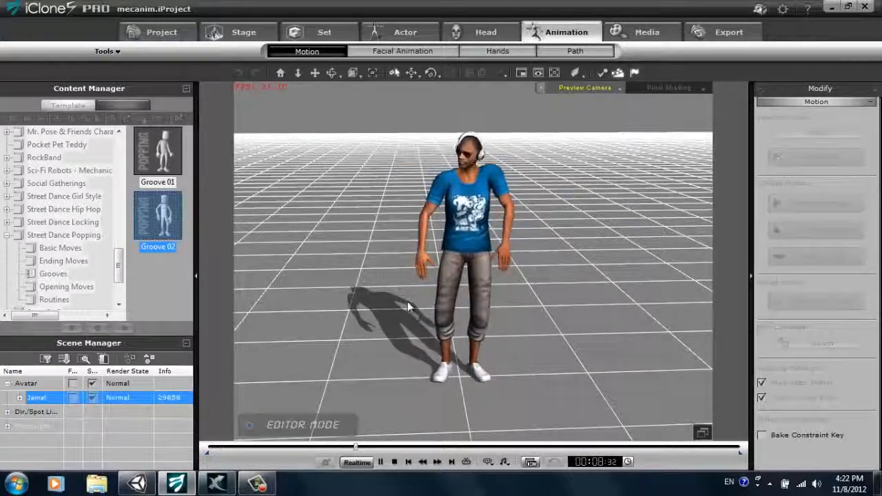
key(space)
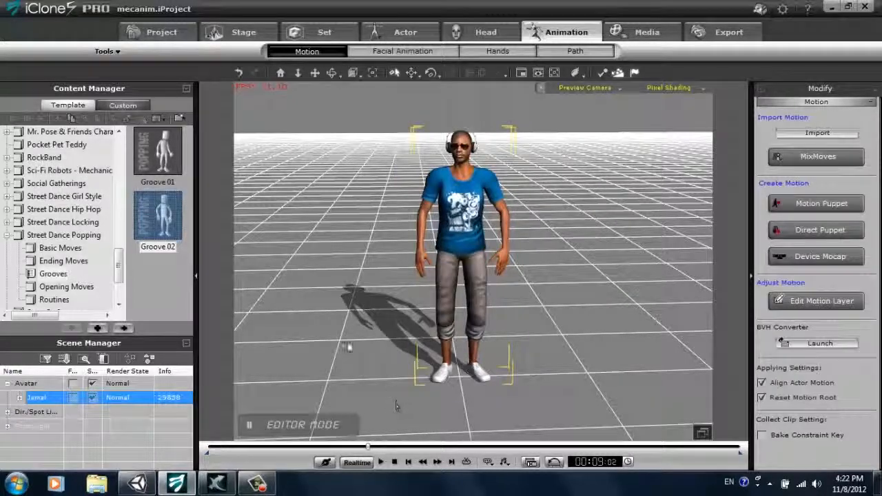
Open the avatar's timeline and extend the collect clip range to frame 543, the end of the Groove 02 motion.
key(F3)
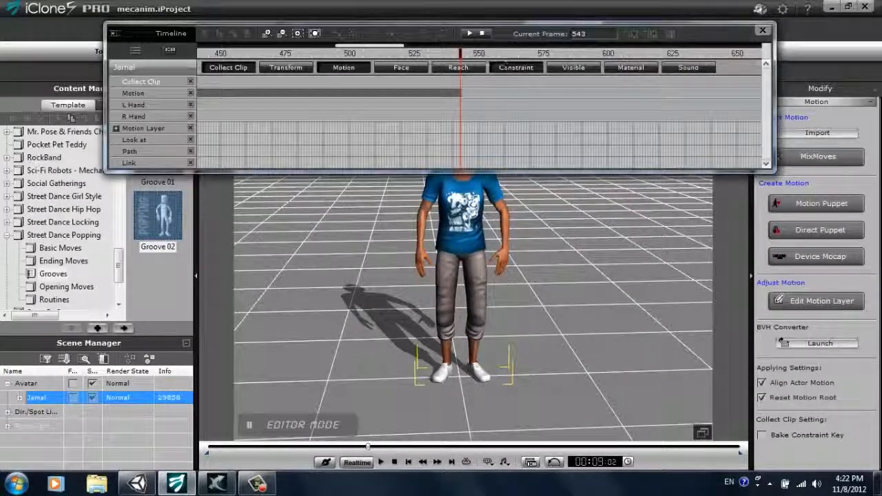
mouse_move(338, 45)
mouse_down()
mouse_move(364, 47)
mouse_move(355, 49)
mouse_up()
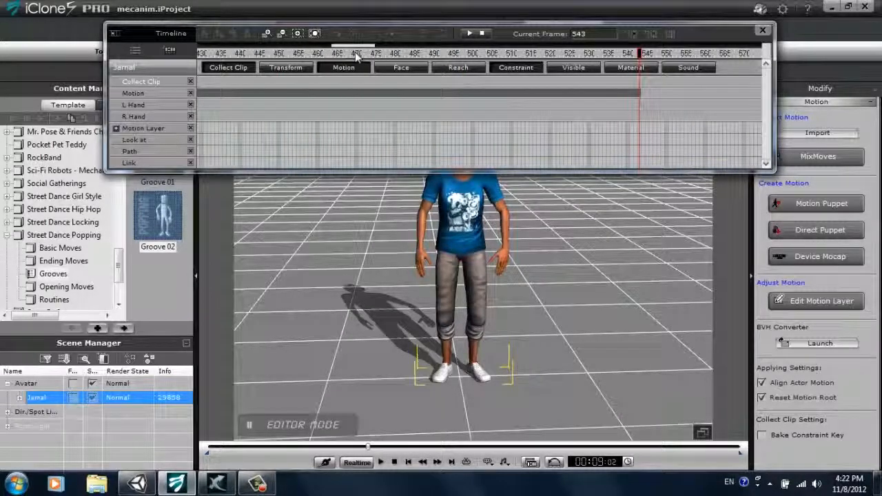
scroll(355, 52, down, 5)
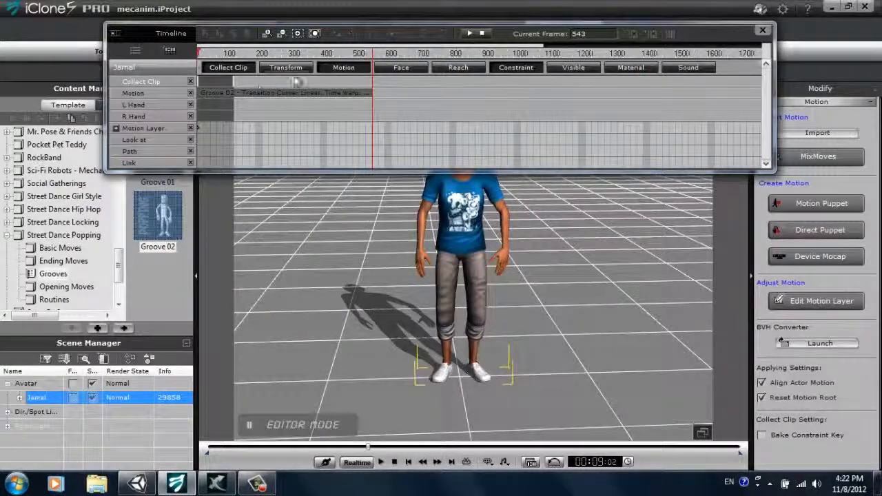
drag(232, 80, 374, 81)
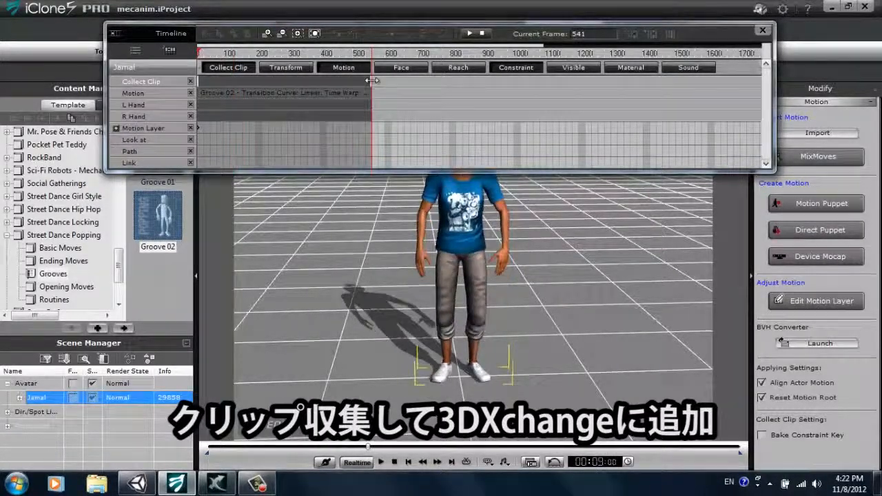
scroll(372, 80, up, 5)
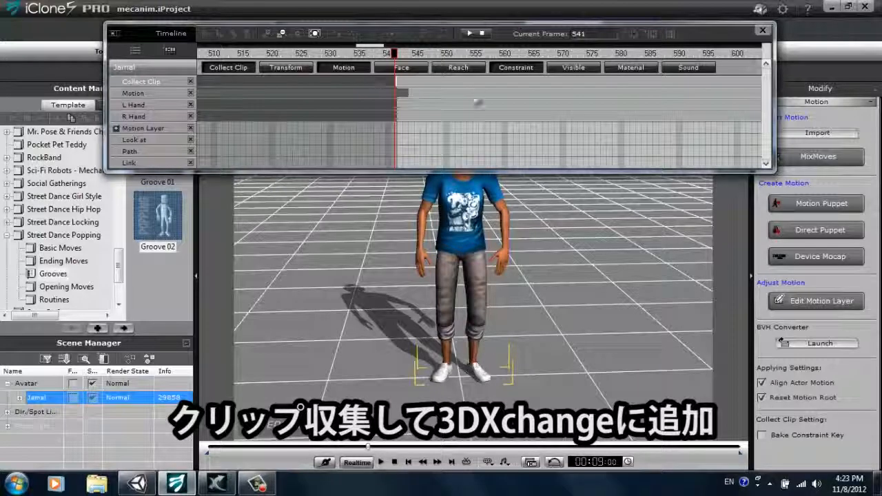
drag(398, 83, 407, 82)
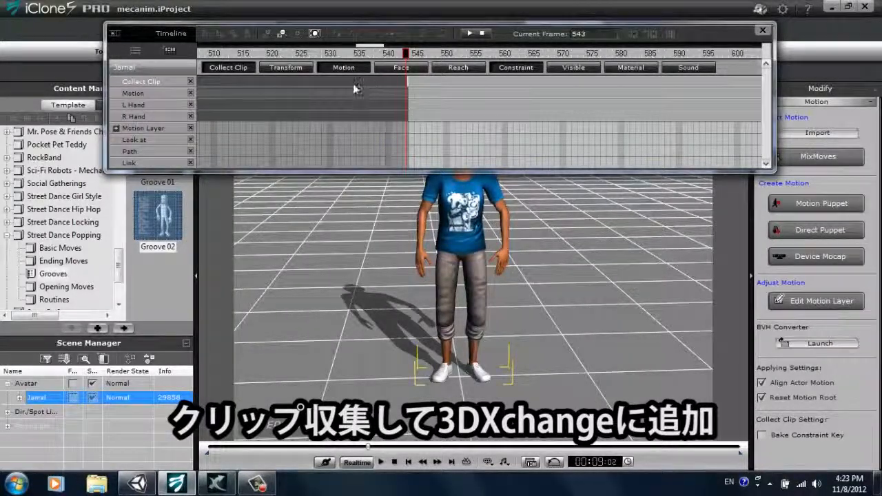
Send the collected Groove 02 clip from the timeline to 3DXchange.
click(283, 80)
right_click(282, 79)
click(317, 112)
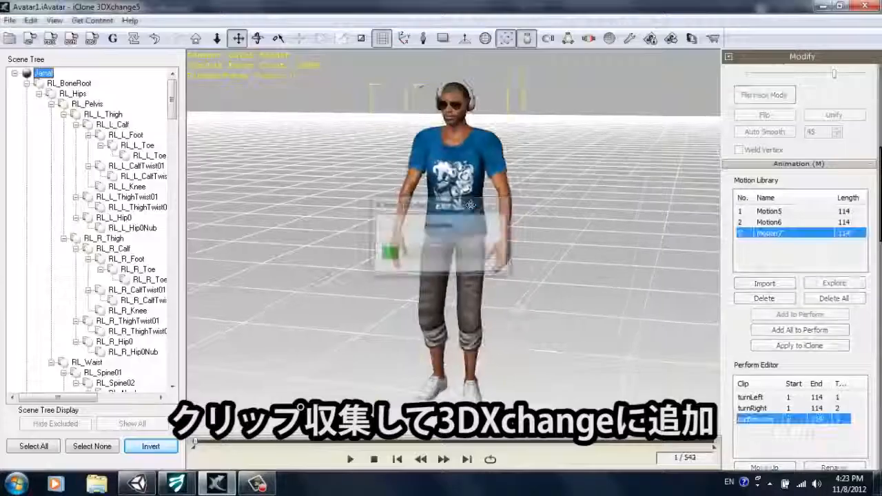
Stop the preview, add Motion8 to the perform clips and name the new clip Idle.
click(374, 459)
click(770, 244)
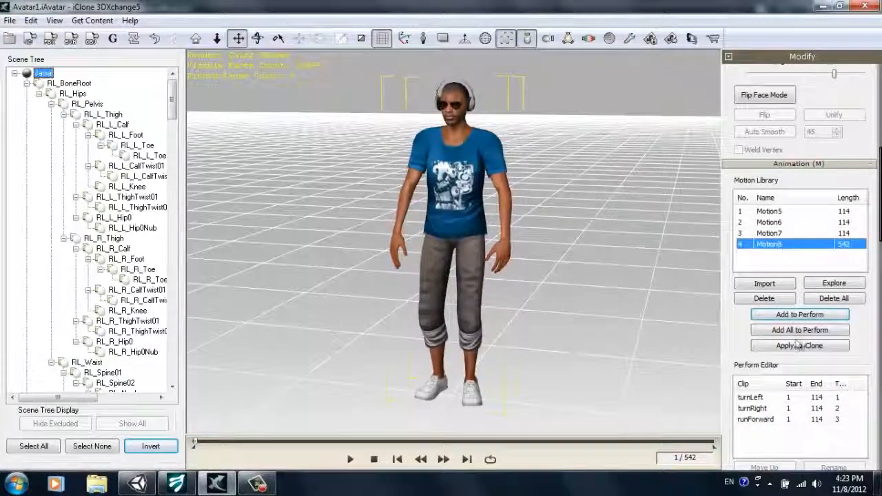
click(801, 319)
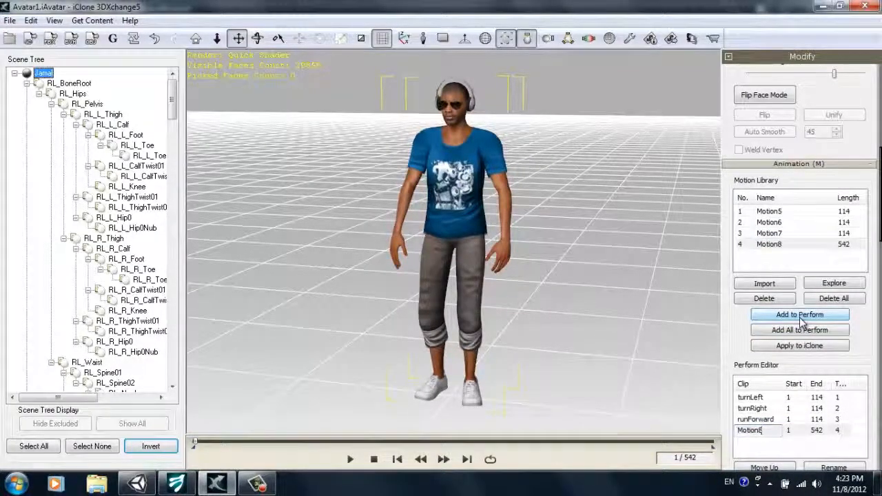
text(Idle)
key(Return)
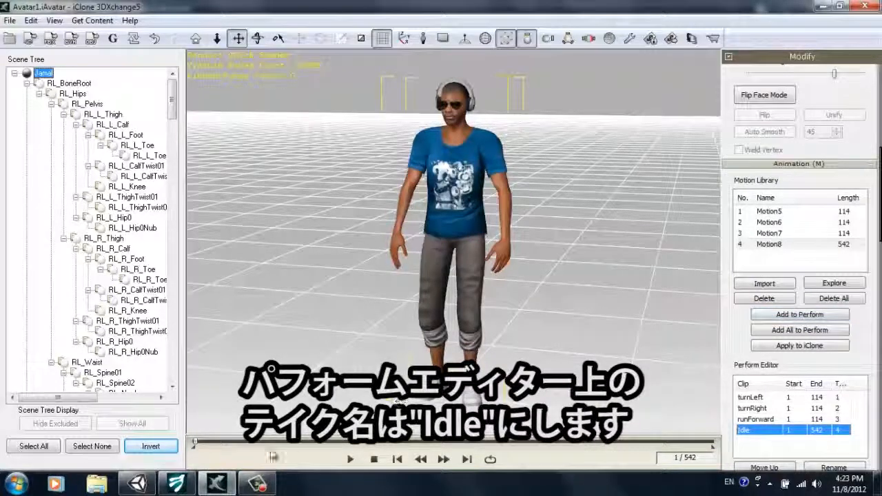
Return to iClone, reset playback to the first frame and clear all the avatar's animation, closing the timeline.
click(177, 484)
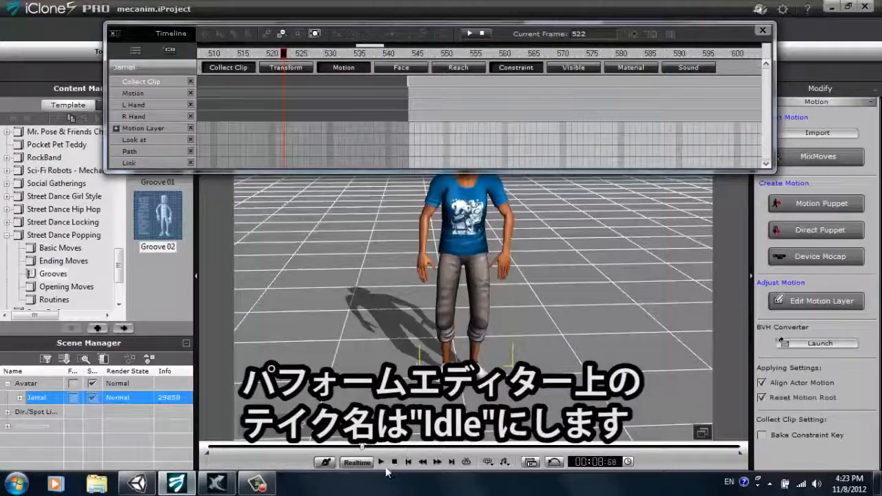
click(394, 462)
right_click(453, 310)
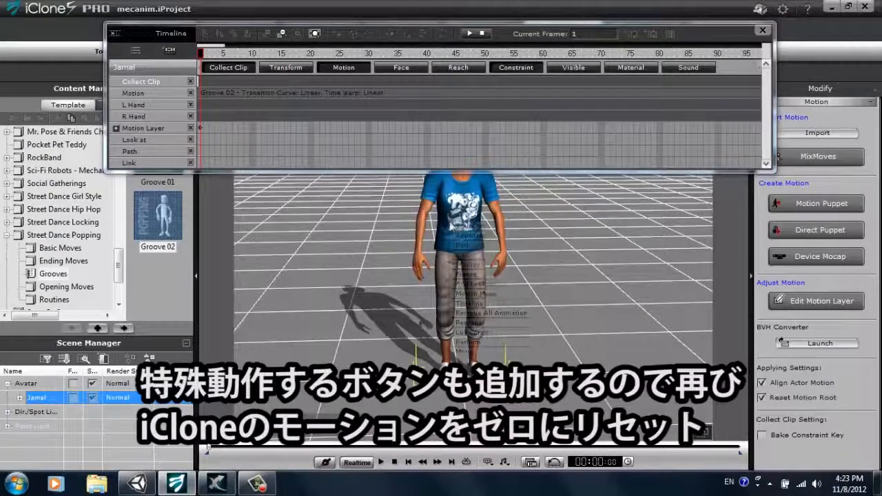
click(513, 316)
click(762, 31)
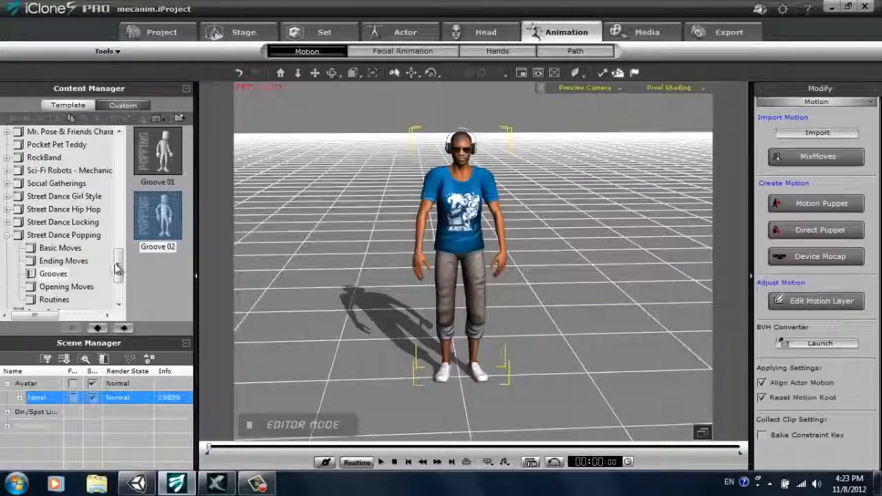
Apply the Wave Combo motion from the Street Dance Popping routines to the avatar, and stop its playback.
scroll(116, 273, down, 1)
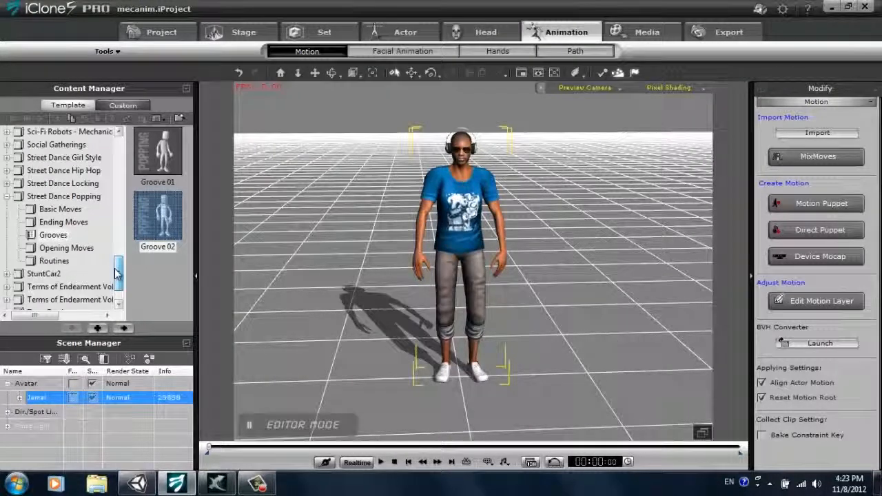
click(55, 262)
drag(190, 173, 194, 292)
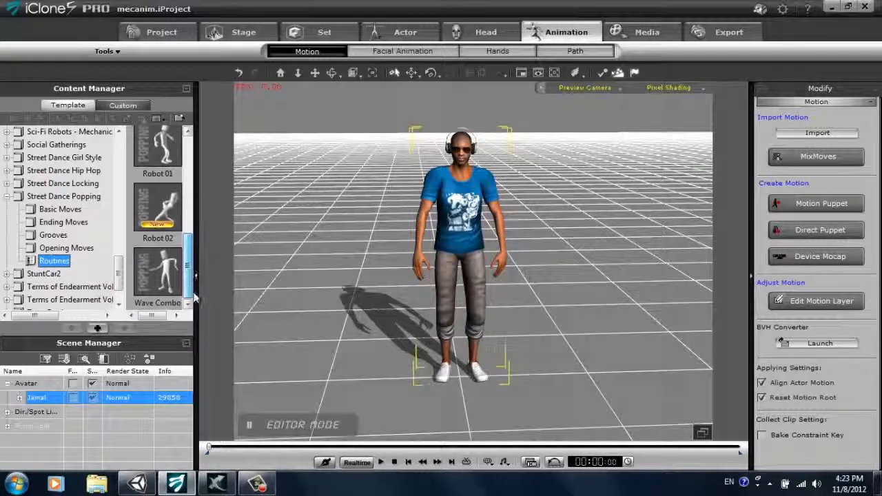
double_click(153, 272)
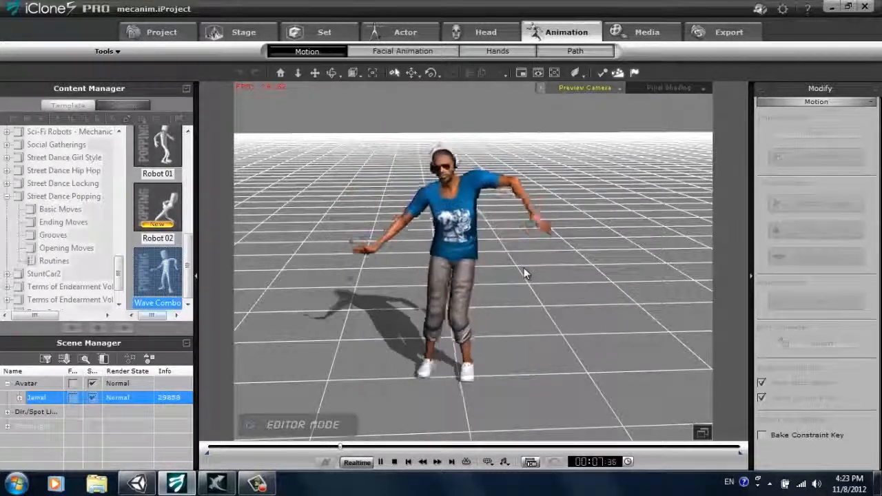
click(396, 463)
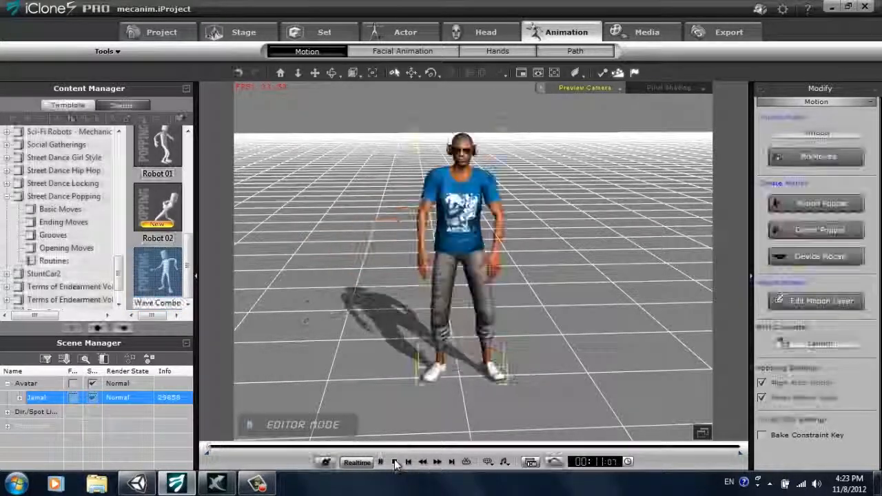
Extend the collect clip range to the end of the Wave Combo motion, about frame 1612, and send the clip to 3DXchange.
key(F3)
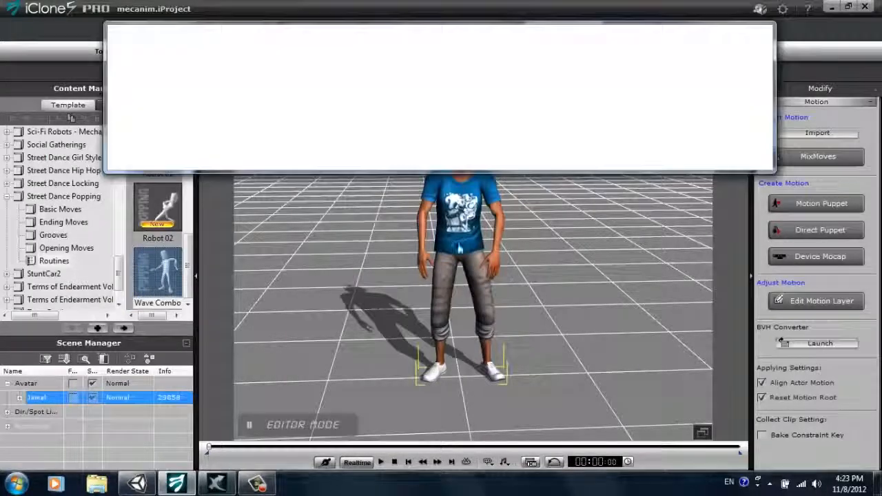
drag(222, 48, 525, 33)
drag(373, 81, 718, 75)
click(717, 55)
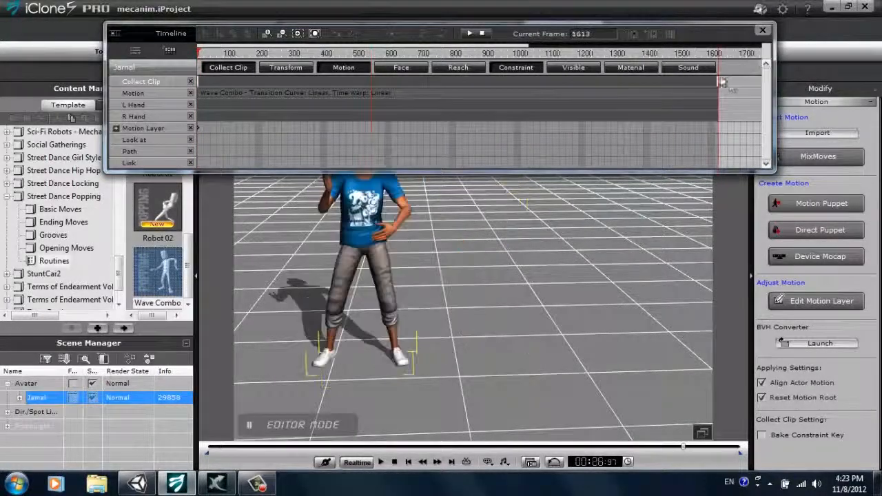
scroll(714, 56, up, 5)
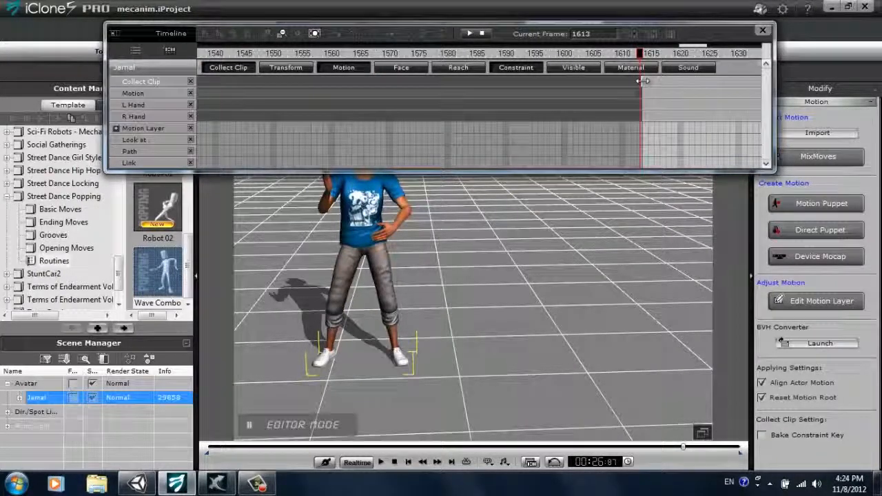
drag(637, 81, 631, 81)
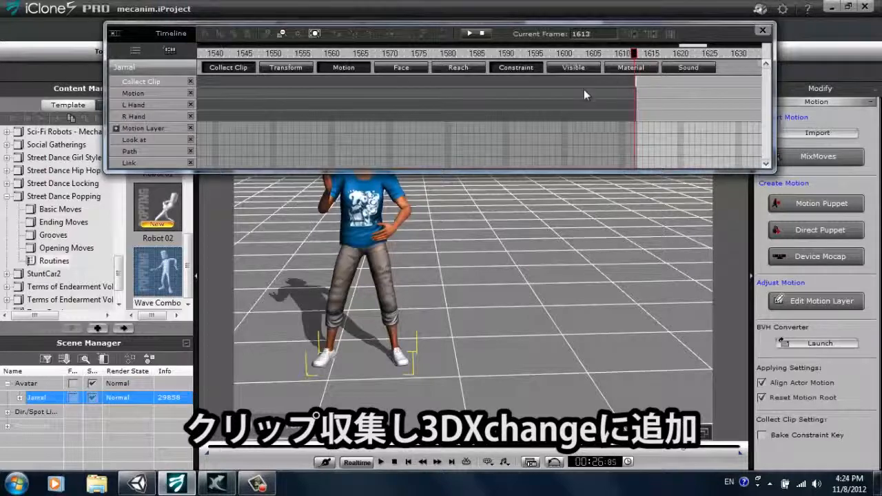
right_click(575, 82)
click(599, 115)
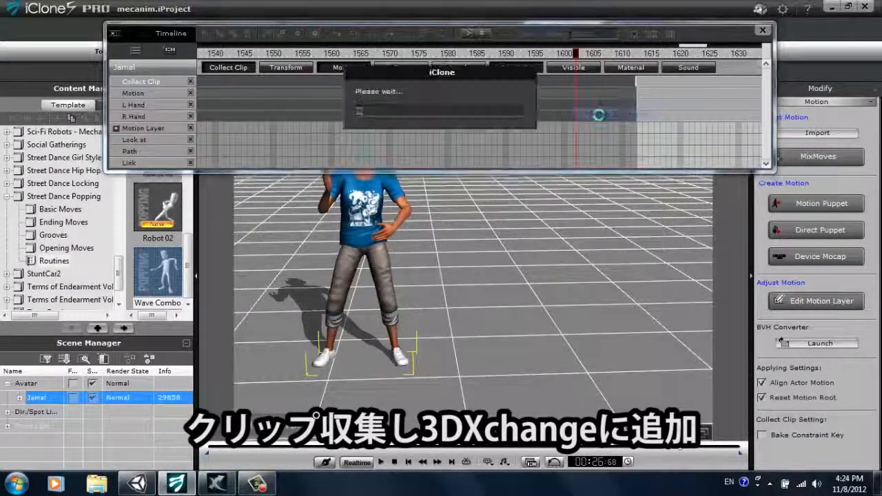